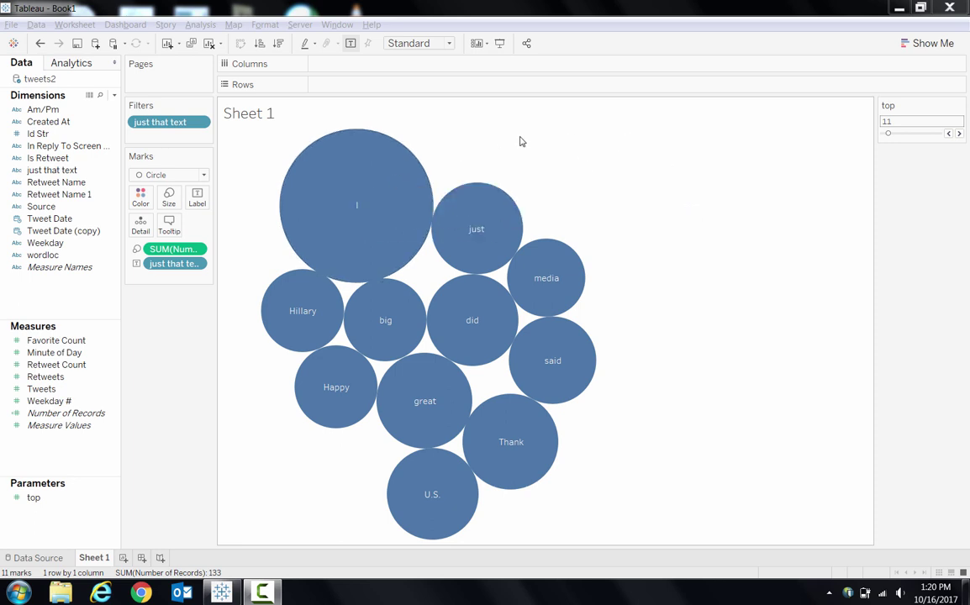
- Add a new text-file data source connected to tweets D.csv
{"action": "key", "text": "alt+Tab"}
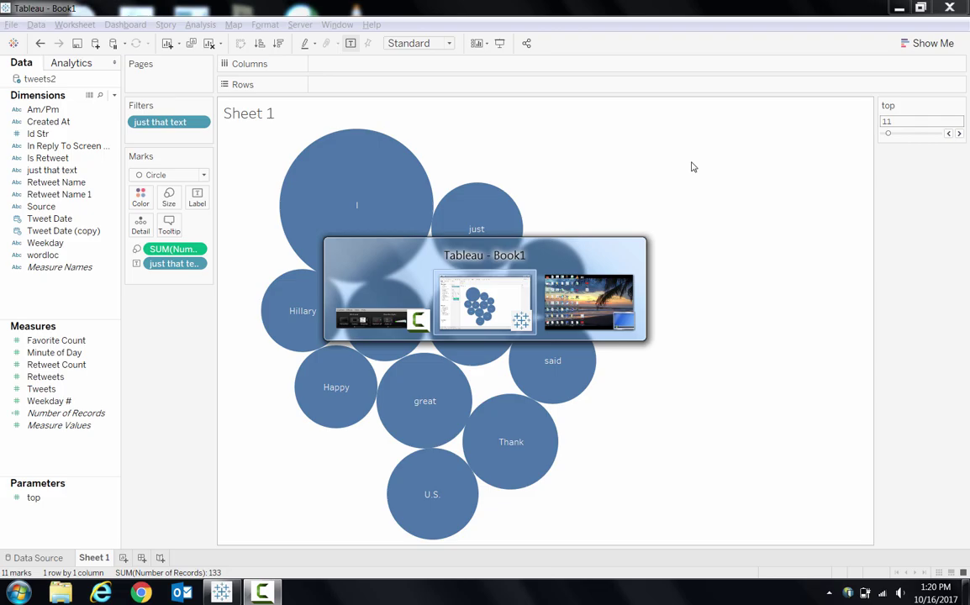
{"action": "key", "text": "super+d"}
{"action": "key", "text": "alt+Tab"}
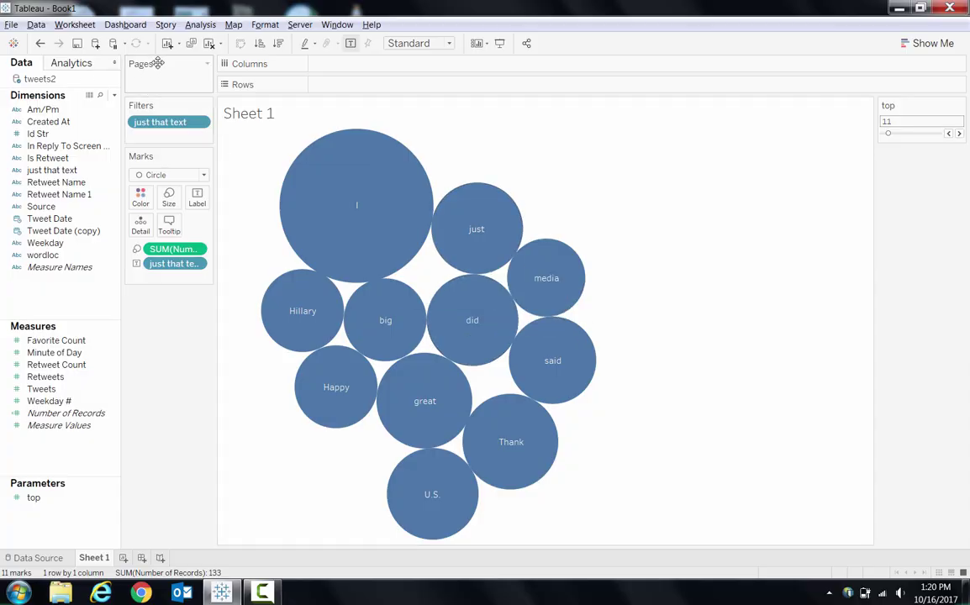
{"action": "left_click", "coordinate": [95, 42]}
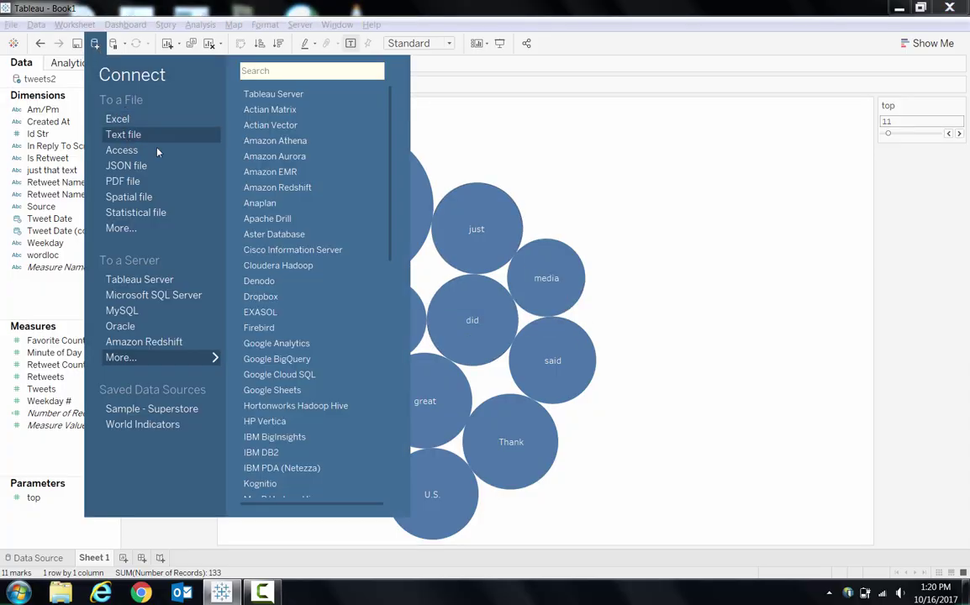
{"action": "left_click", "coordinate": [143, 135]}
{"action": "left_click", "coordinate": [172, 156]}
{"action": "left_click", "coordinate": [420, 365]}
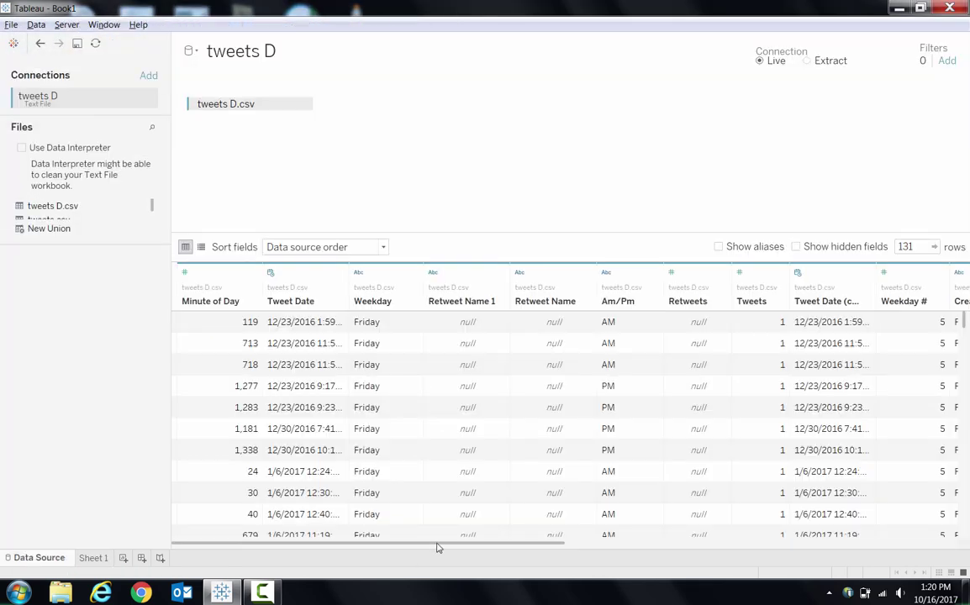
- Remove the tweets D.csv table so the data source canvas is empty
{"action": "left_click_drag", "start_coordinate": [437, 548], "coordinate": [884, 560]}
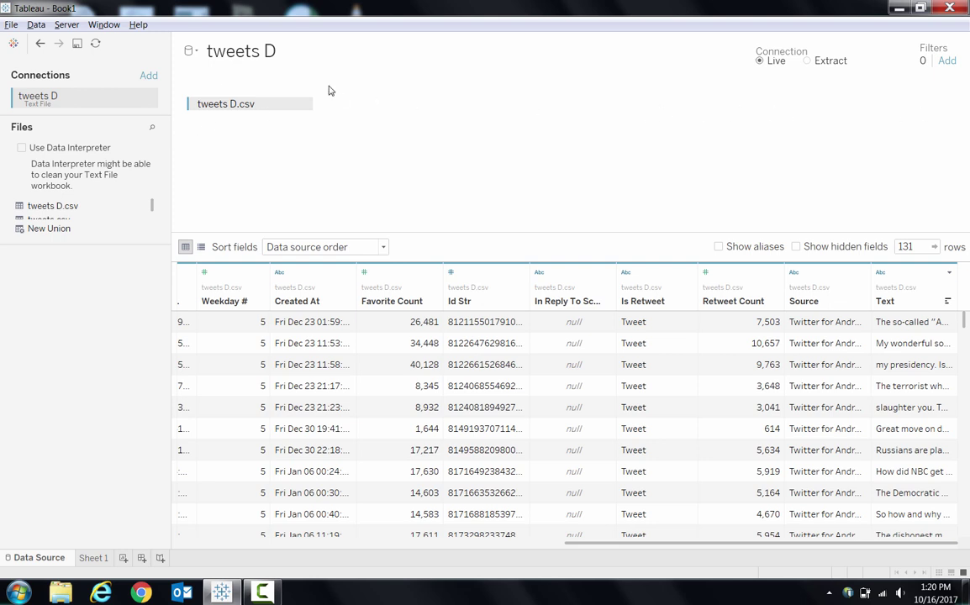
{"action": "left_click", "coordinate": [302, 106]}
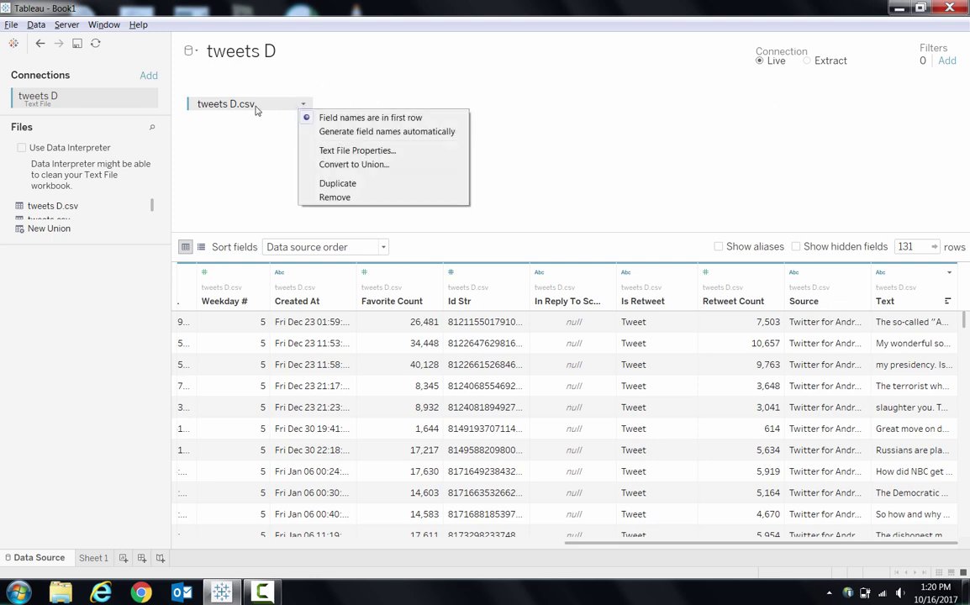
{"action": "left_click", "coordinate": [328, 196]}
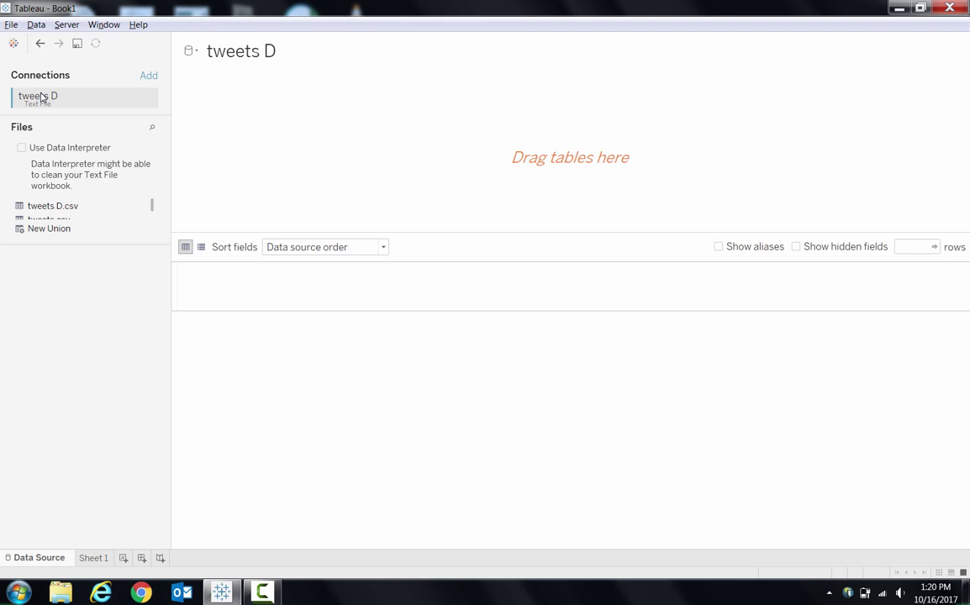
- Browse Documents > Admin > quick vids > text parse and open tweets D.csv in Excel
{"action": "left_click", "coordinate": [94, 558]}
{"action": "left_click", "coordinate": [17, 593]}
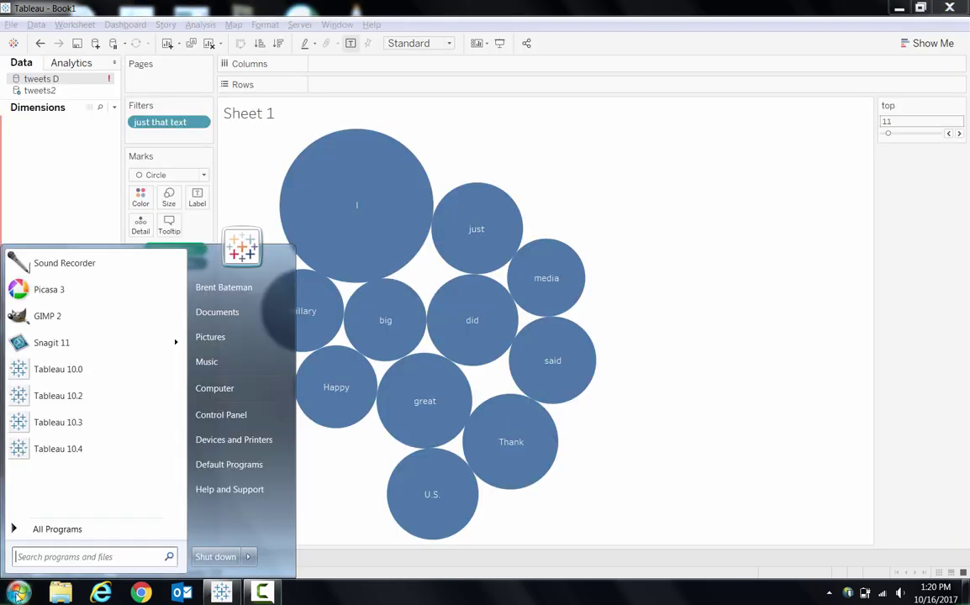
{"action": "left_click", "coordinate": [62, 594]}
{"action": "double_click", "coordinate": [284, 159]}
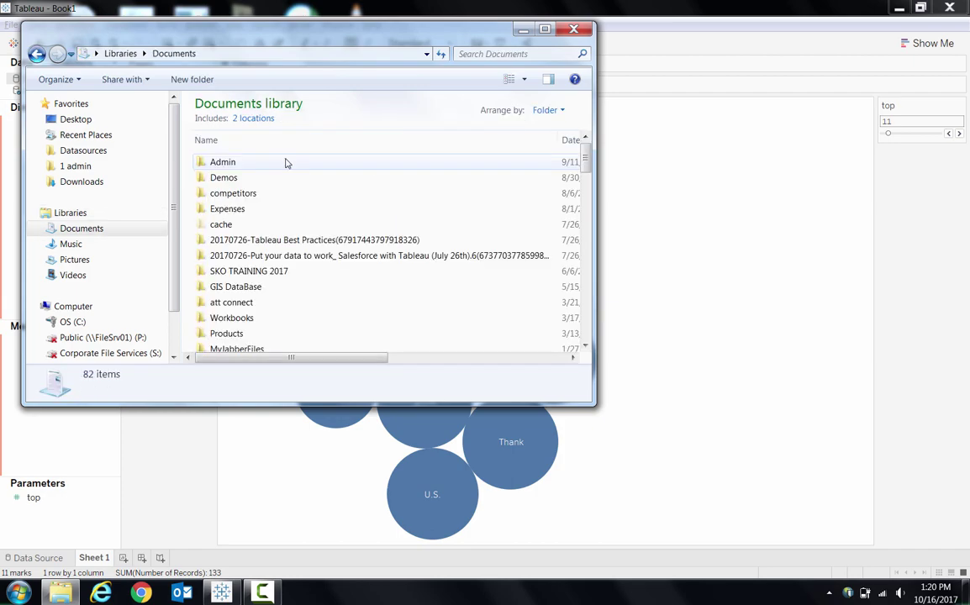
{"action": "double_click", "coordinate": [267, 167]}
{"action": "double_click", "coordinate": [267, 168]}
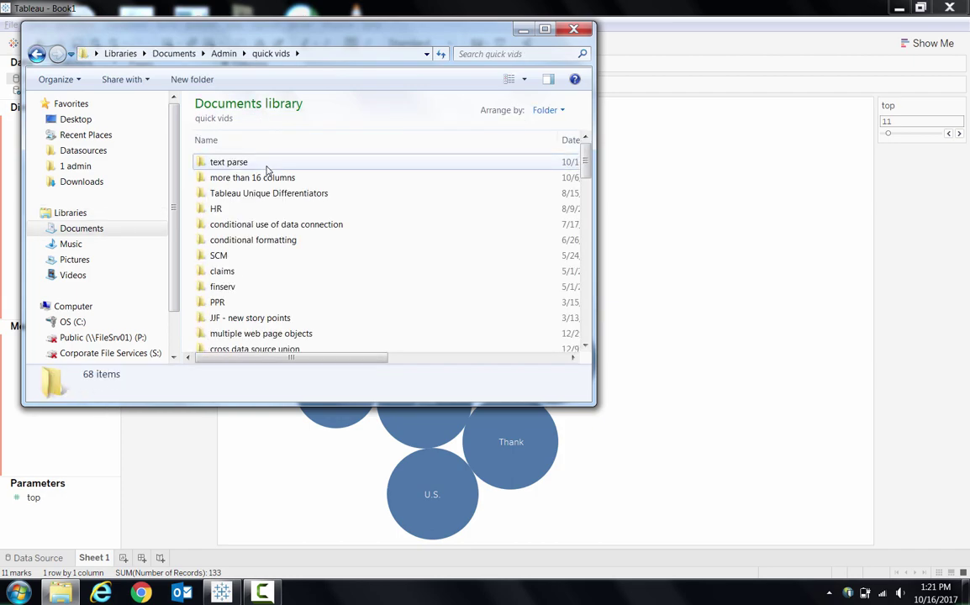
{"action": "double_click", "coordinate": [267, 168]}
{"action": "double_click", "coordinate": [260, 163]}
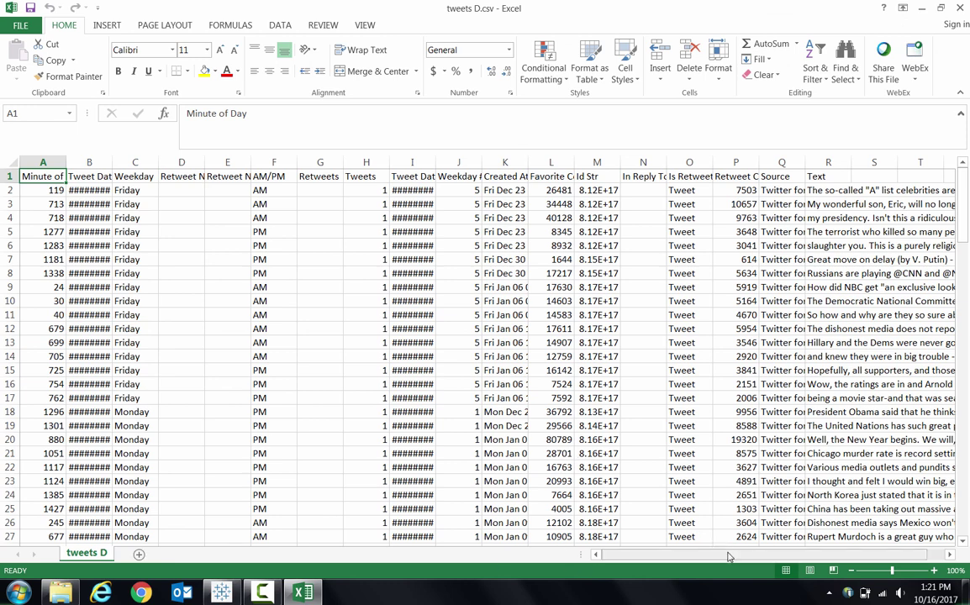
- Select the whole Text column R and show the Data ribbon tools
{"action": "scroll", "coordinate": [647, 486], "scroll_direction": "right", "scroll_amount": 1}
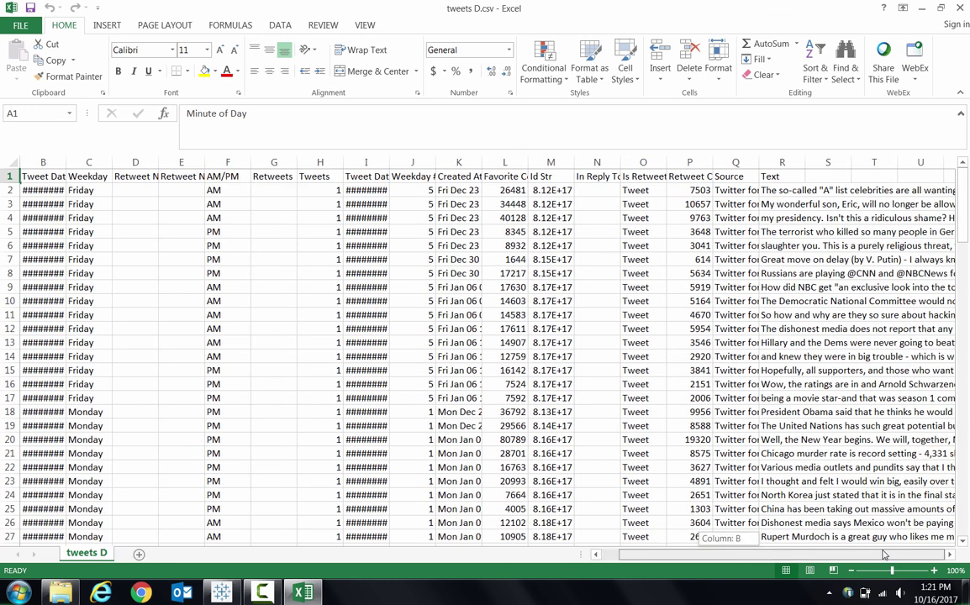
{"action": "left_click", "coordinate": [787, 158]}
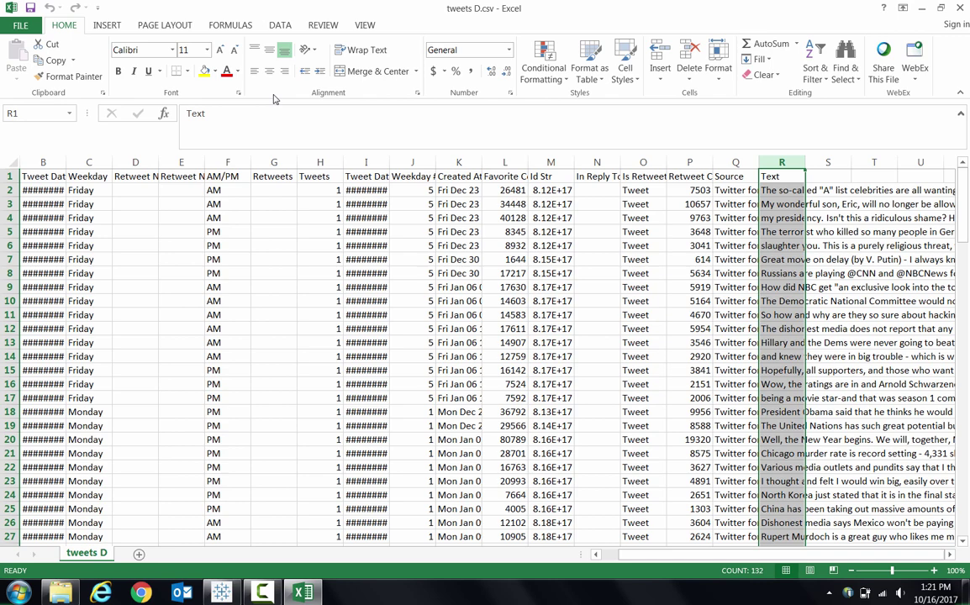
{"action": "left_click", "coordinate": [277, 25]}
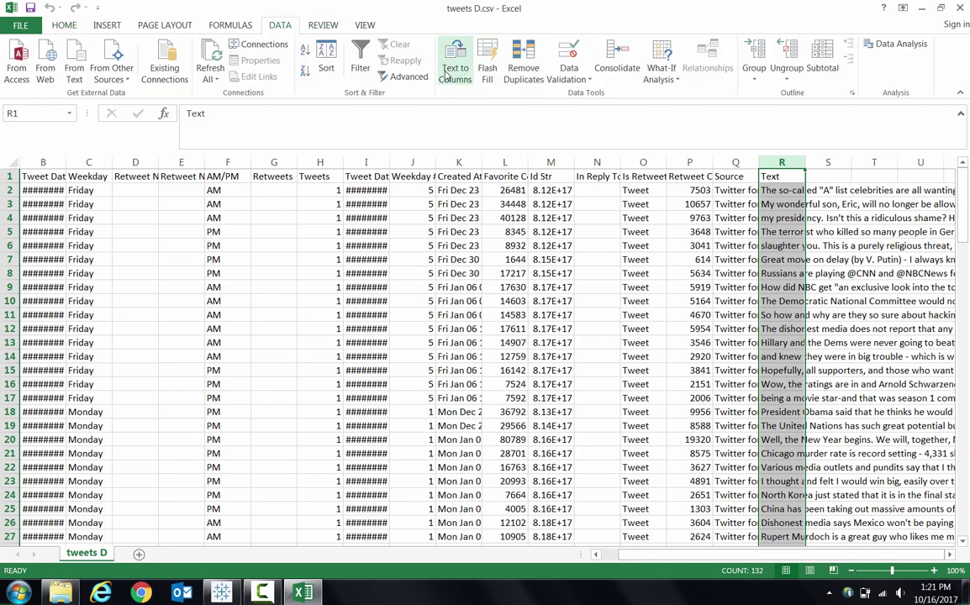
- Split column R with delimited Text to Columns using semicolon, comma, space and '.'
{"action": "left_click", "coordinate": [454, 67]}
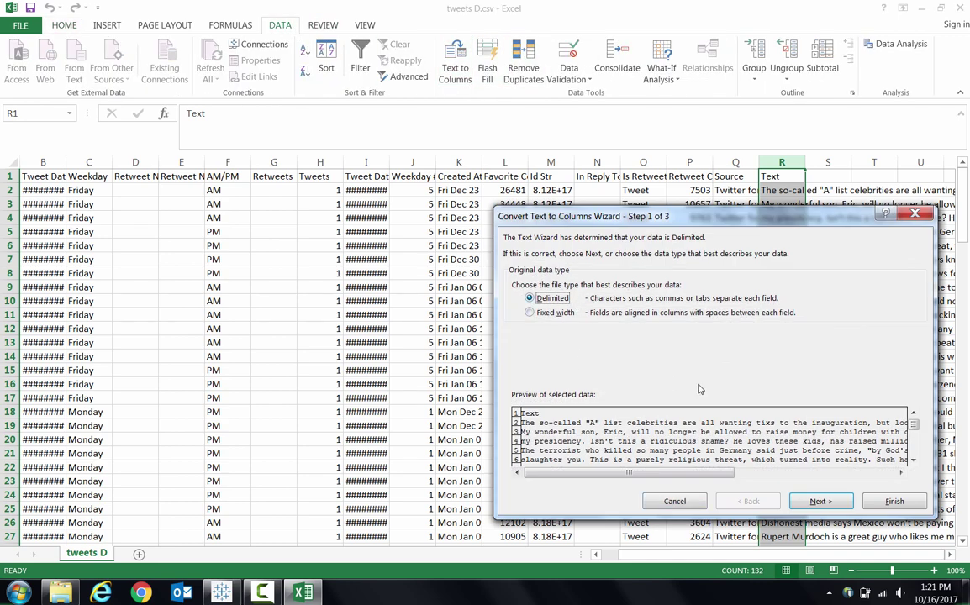
{"action": "left_click", "coordinate": [818, 502]}
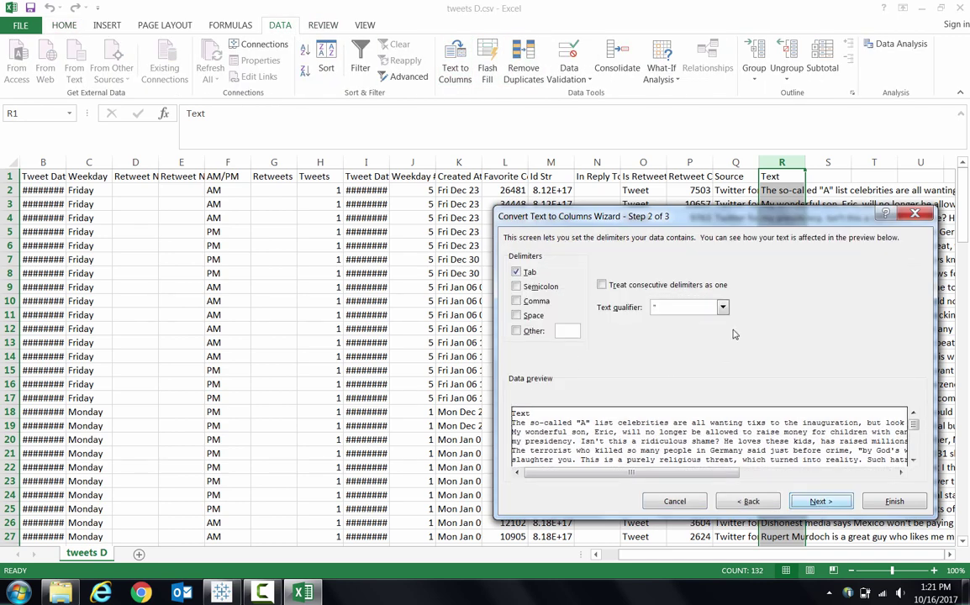
{"action": "left_click", "coordinate": [517, 287]}
{"action": "left_click", "coordinate": [516, 301]}
{"action": "left_click", "coordinate": [516, 316]}
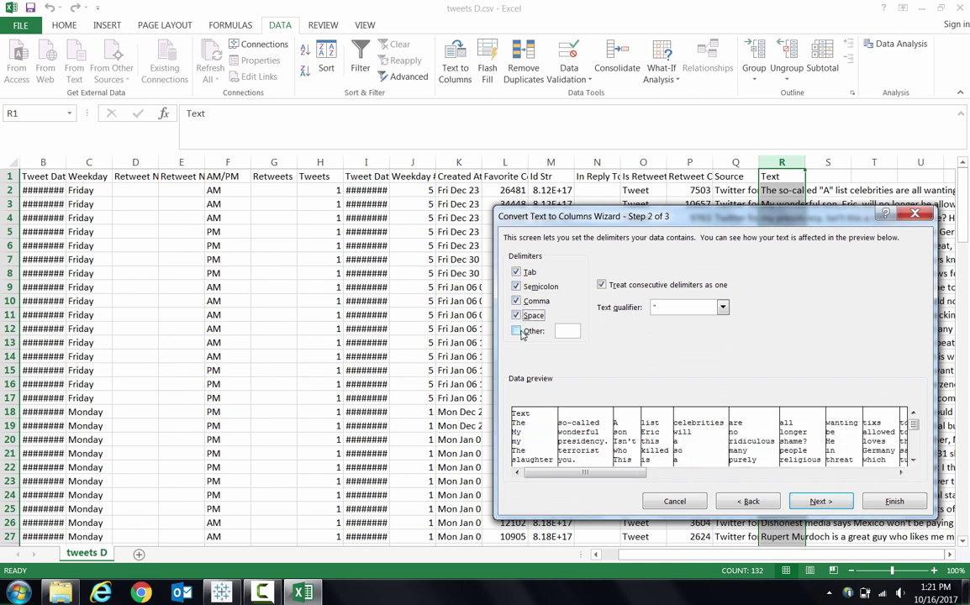
{"action": "left_click", "coordinate": [516, 331]}
{"action": "type", "text": "."}
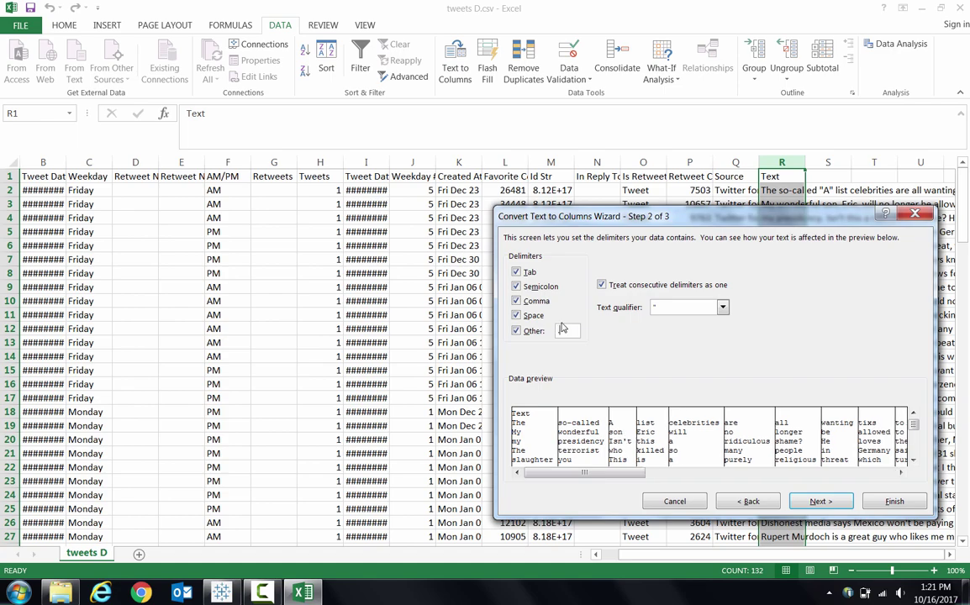
{"action": "left_click", "coordinate": [895, 501]}
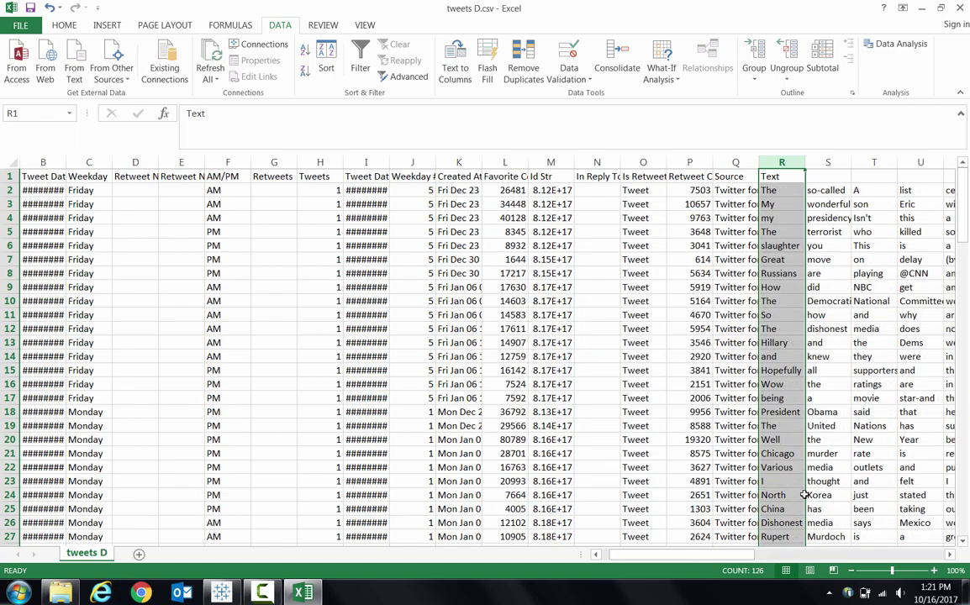
{"action": "left_click_drag", "start_coordinate": [732, 559], "coordinate": [622, 514]}
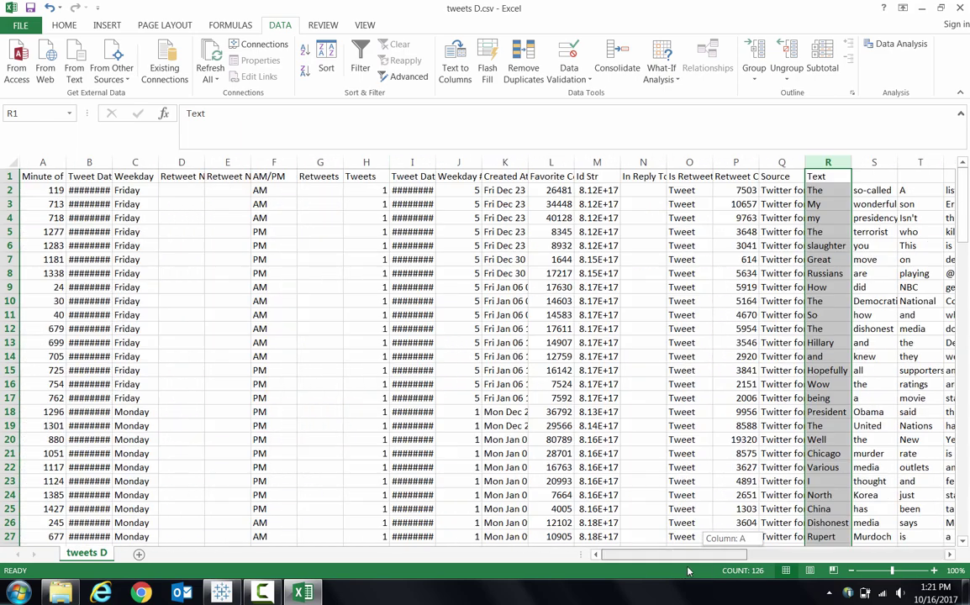
- Name the first two word-column headers Text1 in R1 and Text2 in S1
{"action": "left_click", "coordinate": [862, 179]}
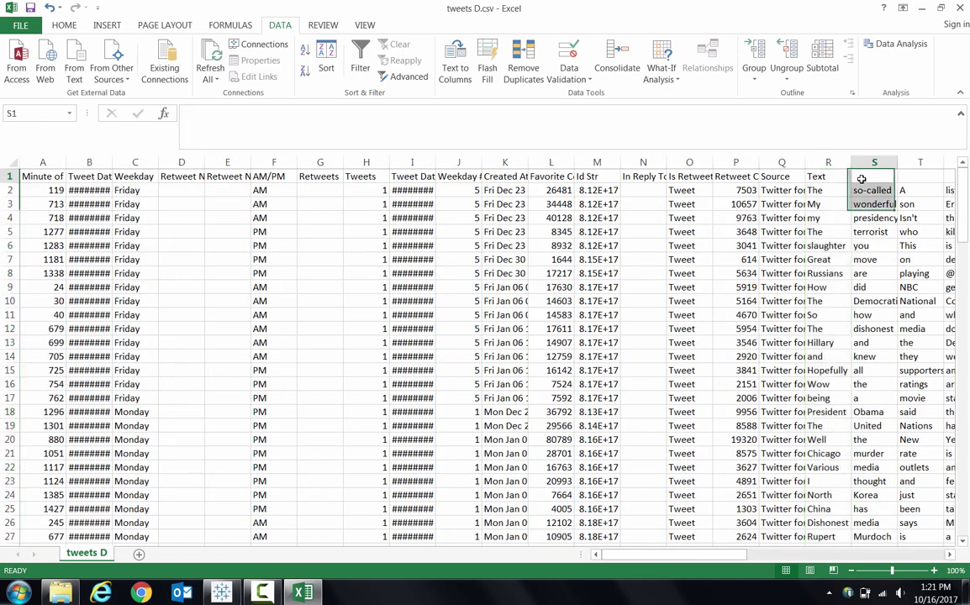
{"action": "left_click", "coordinate": [831, 175]}
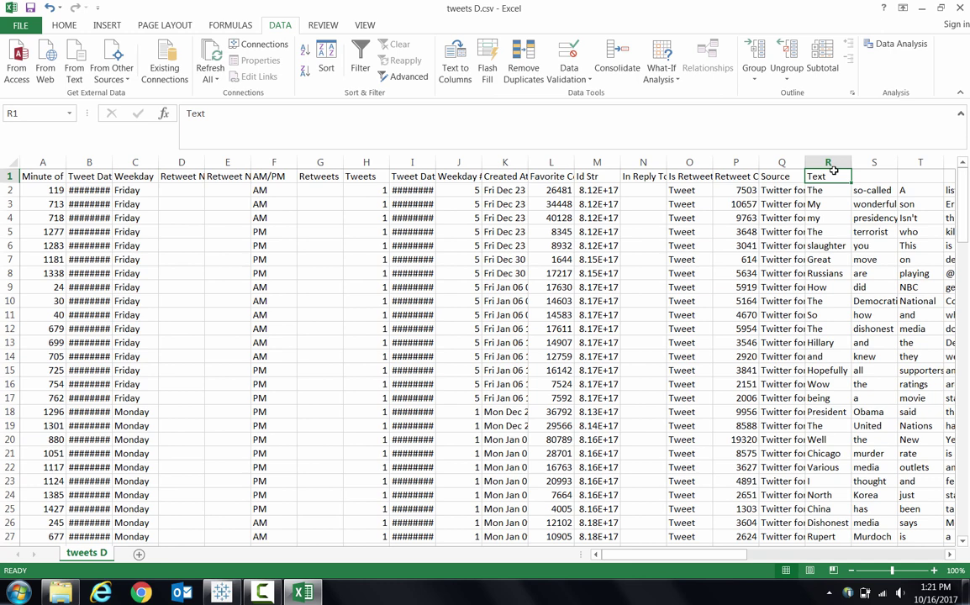
{"action": "type", "text": "Text"}
{"action": "key", "text": "BackSpace"}
{"action": "key", "text": "BackSpace"}
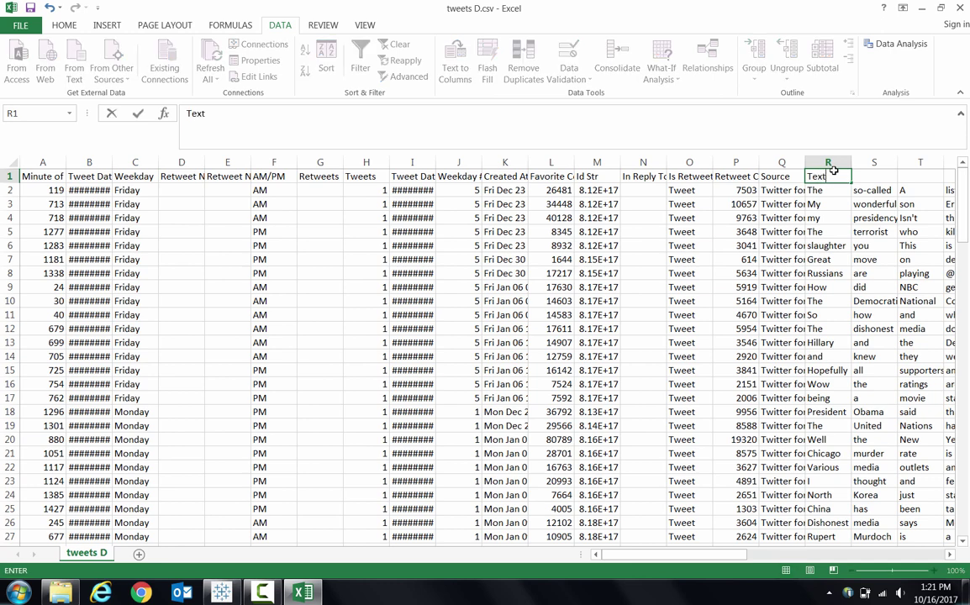
{"action": "type", "text": "1"}
{"action": "key", "text": "Tab"}
{"action": "type", "text": "TErrorist"}
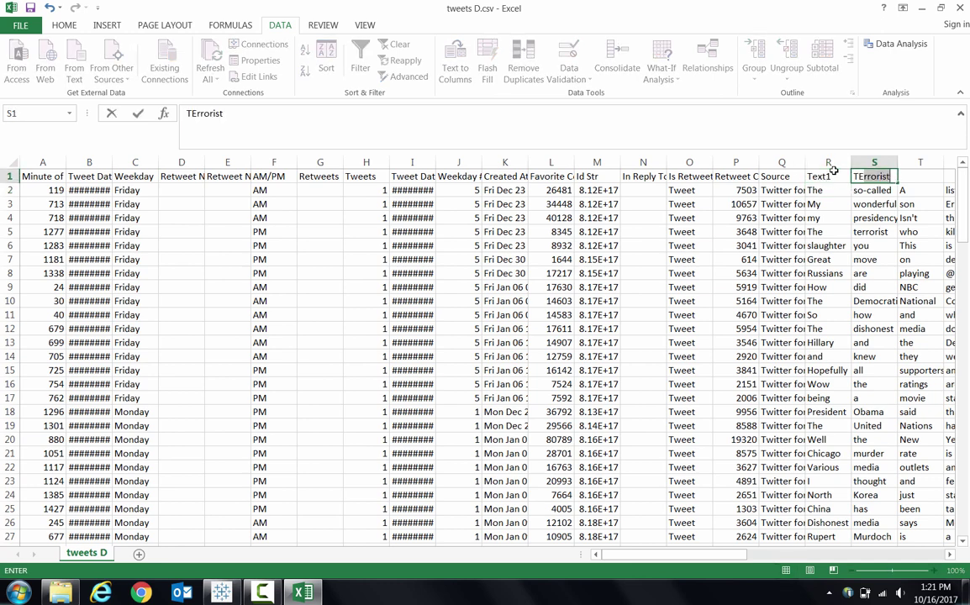
{"action": "key", "text": "BackSpace"}
{"action": "key", "text": "BackSpace"}
{"action": "key", "text": "BackSpace"}
{"action": "key", "text": "BackSpace"}
{"action": "key", "text": "BackSpace"}
{"action": "key", "text": "BackSpace"}
{"action": "key", "text": "BackSpace"}
{"action": "type", "text": "x"}
{"action": "type", "text": "ext"}
{"action": "key", "text": "Return"}
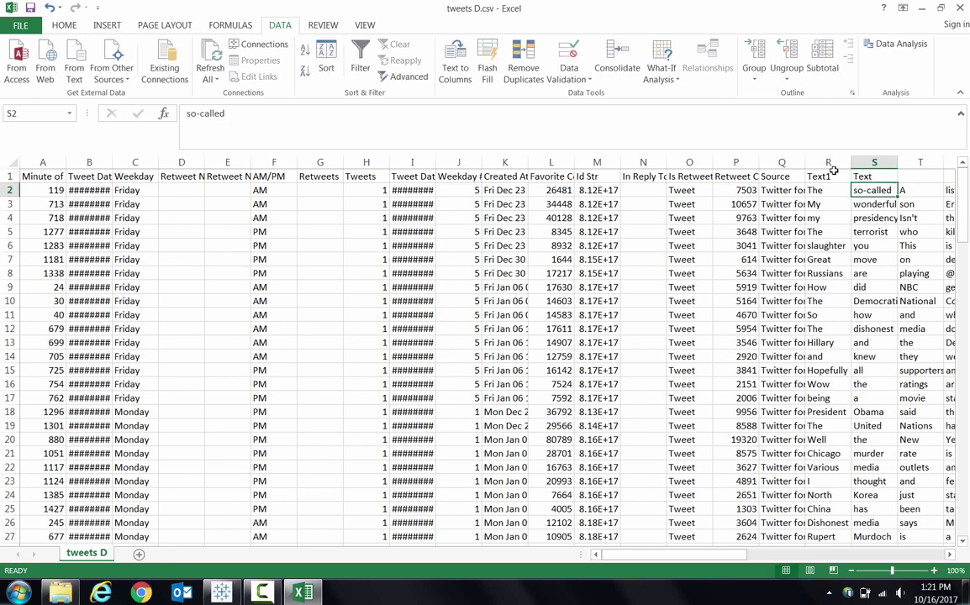
{"action": "key", "text": "Up"}
{"action": "type", "text": "Terrorist"}
{"action": "key", "text": "Escape"}
{"action": "key", "text": "Return"}
- Fill the numbered Text headers across row 1 through Text42 in column BG
{"action": "left_click", "coordinate": [833, 172]}
{"action": "key", "text": "shift+Right"}
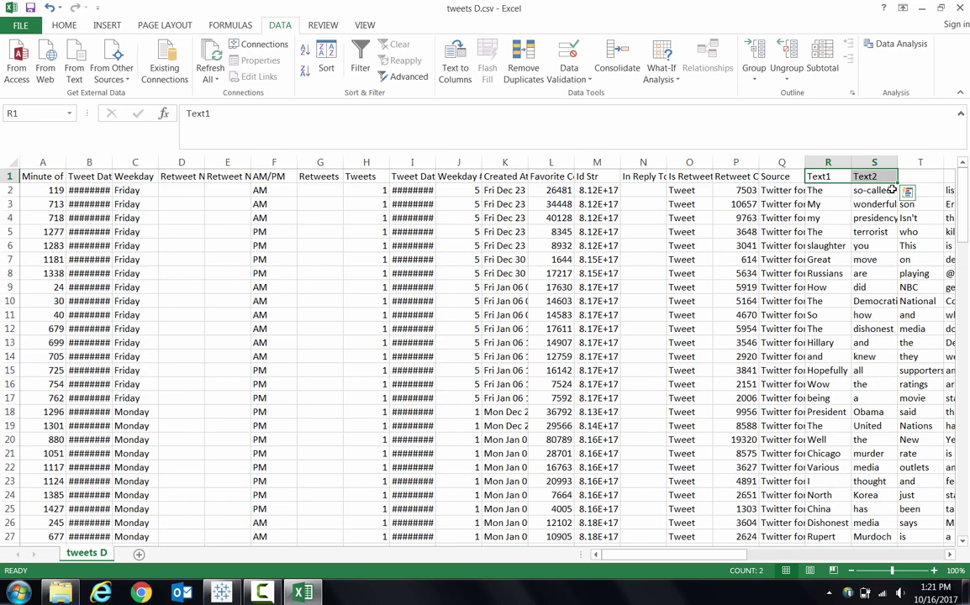
{"action": "left_click_drag", "start_coordinate": [898, 184], "coordinate": [877, 184]}
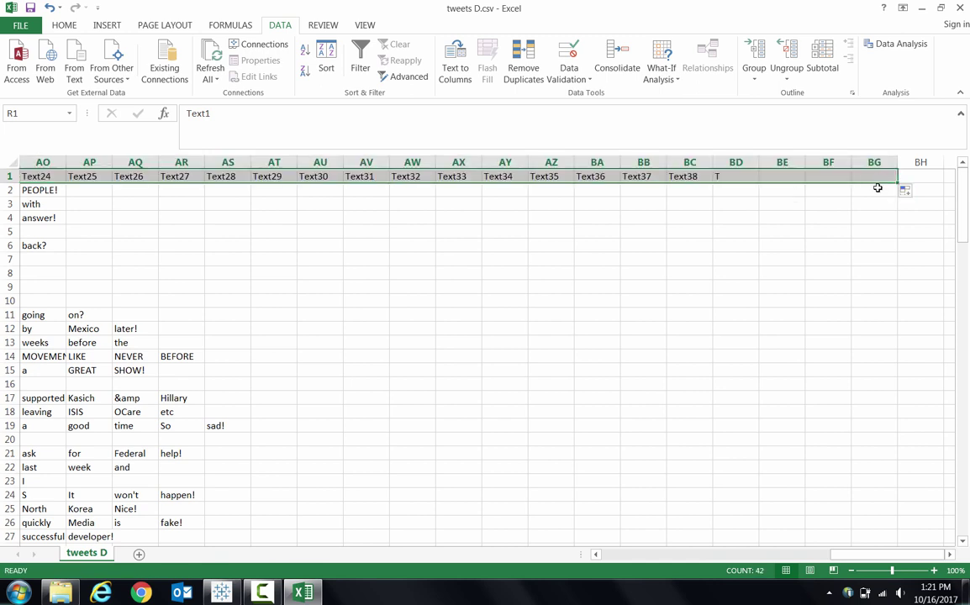
{"action": "left_click", "coordinate": [726, 284]}
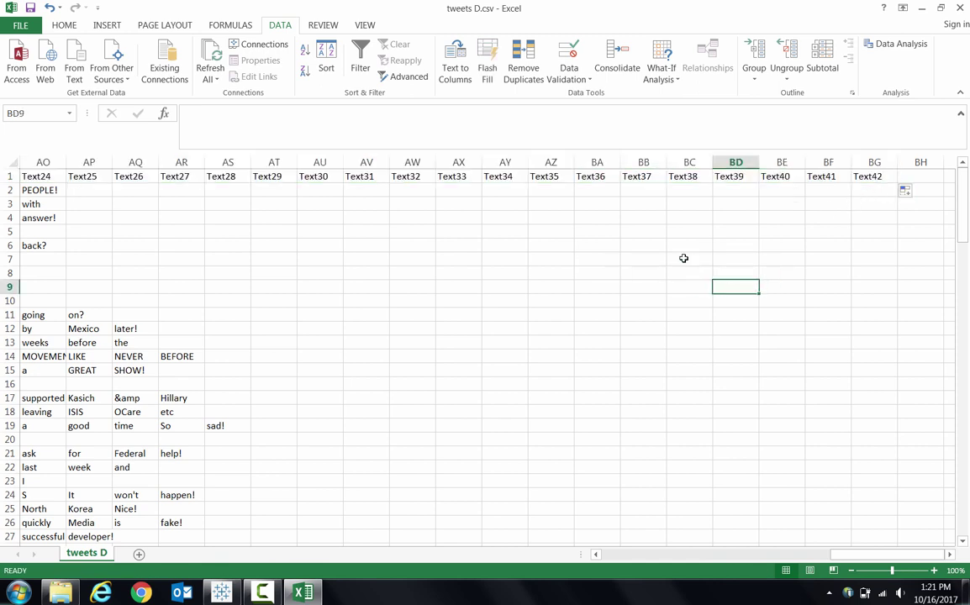
- Close Excel, saving the sheet as the Unicode Text file dt.txt
{"action": "key", "text": "alt+F4"}
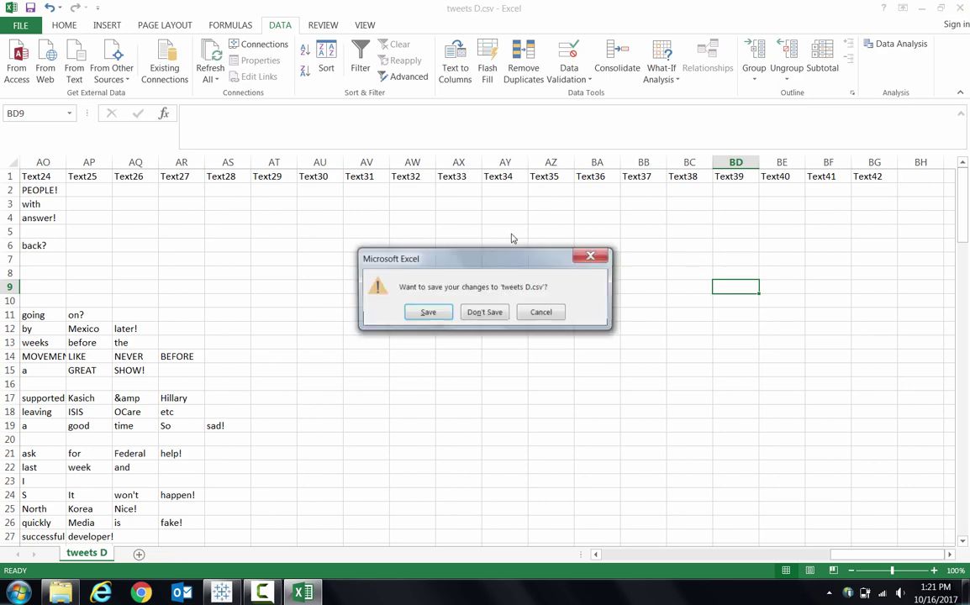
{"action": "left_click", "coordinate": [448, 319]}
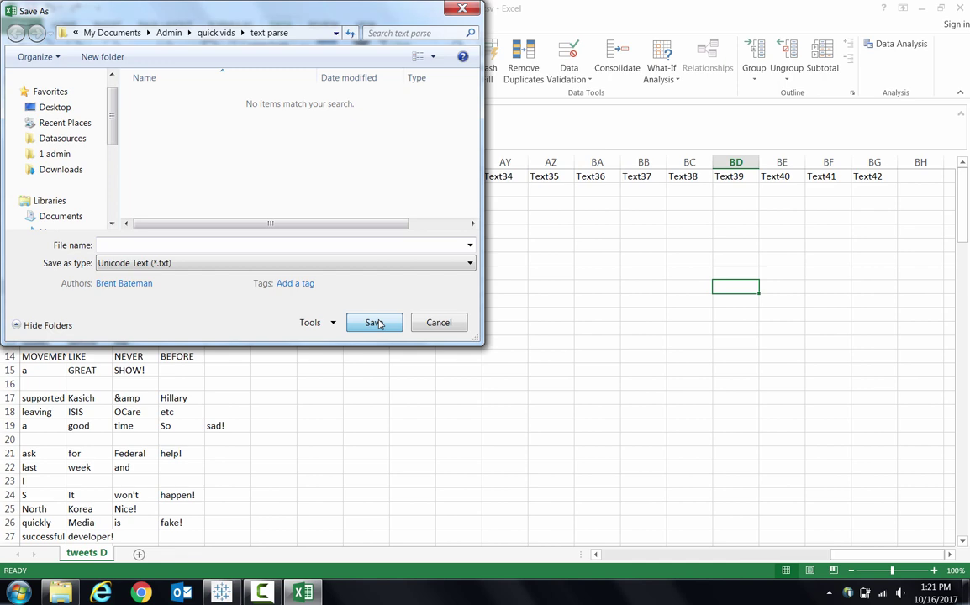
{"action": "type", "text": "dt"}
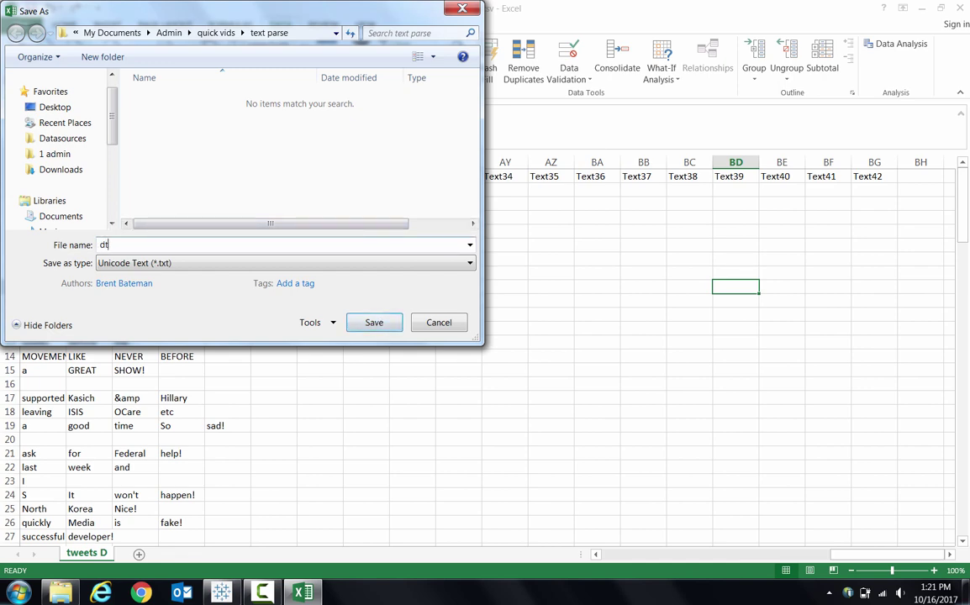
{"action": "left_click", "coordinate": [373, 322]}
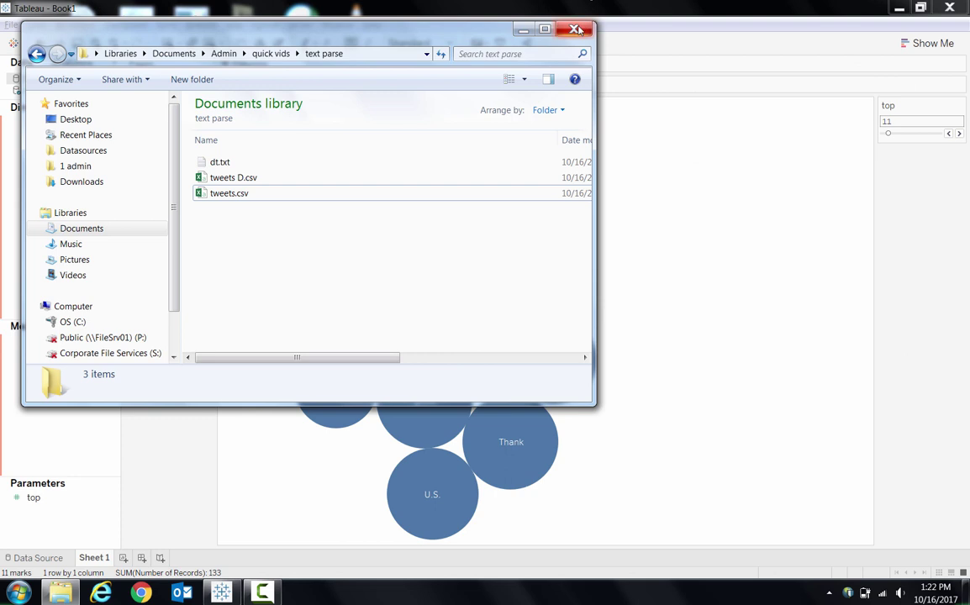
{"action": "left_click", "coordinate": [588, 25]}
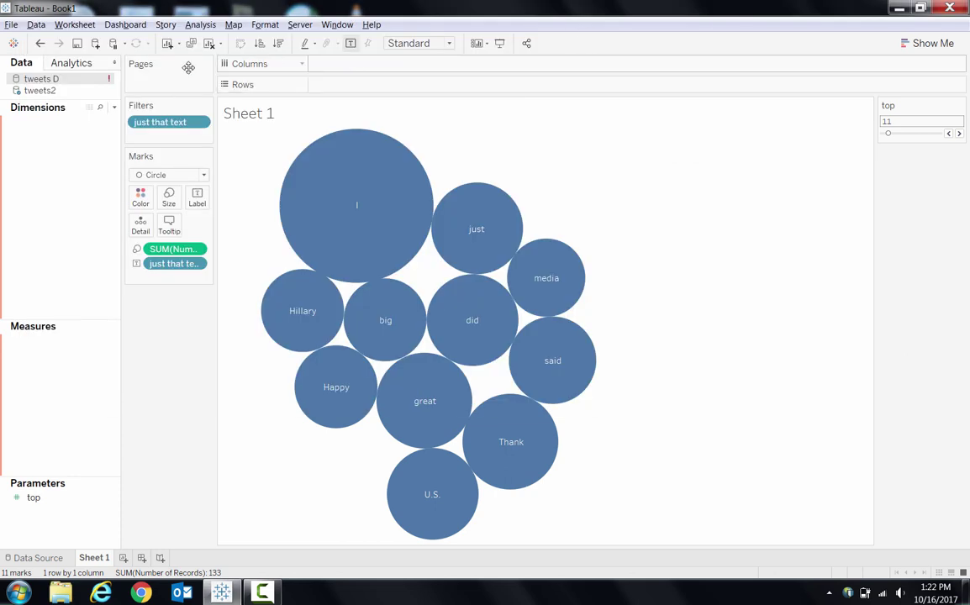
- On new Sheet 2, connect to dt.txt and inspect the Text1 word values in the grid
{"action": "left_click", "coordinate": [122, 559]}
{"action": "left_click", "coordinate": [94, 42]}
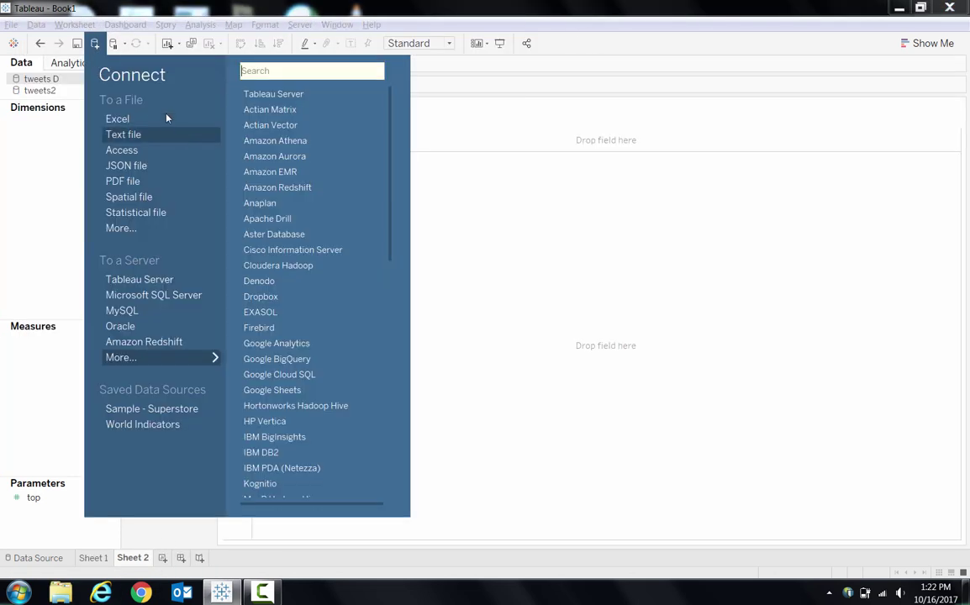
{"action": "left_click", "coordinate": [167, 135]}
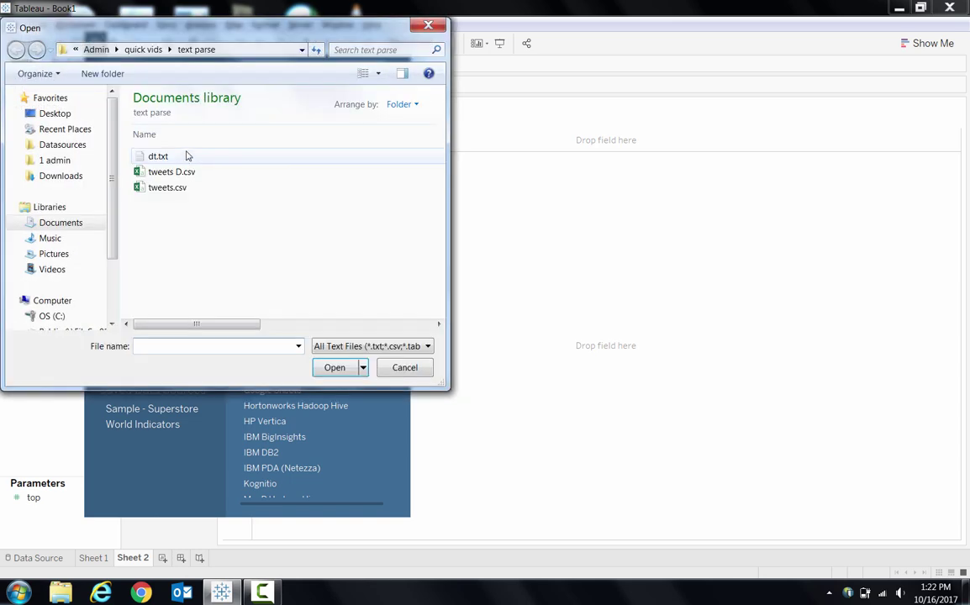
{"action": "double_click", "coordinate": [186, 156]}
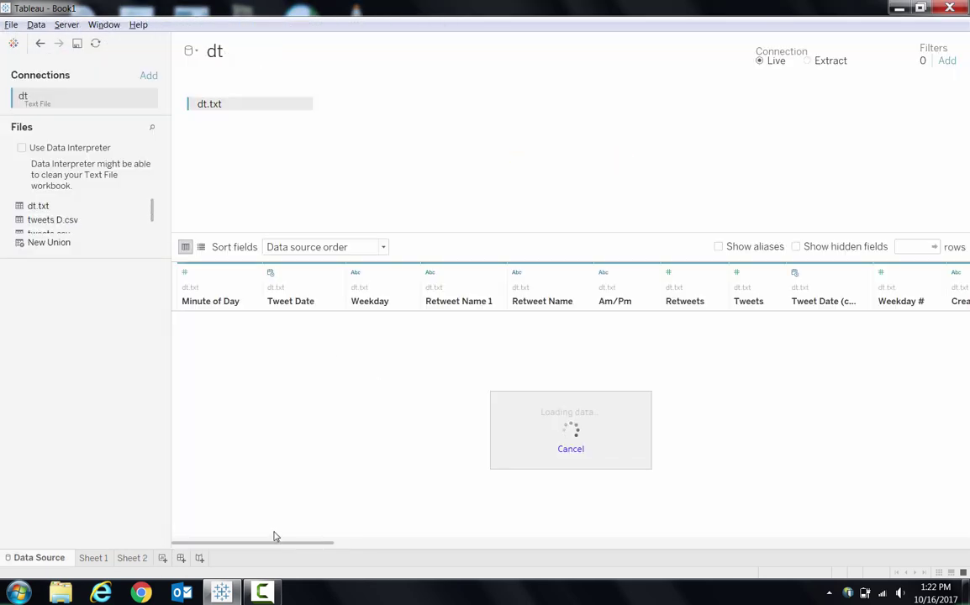
{"action": "left_click_drag", "start_coordinate": [275, 546], "coordinate": [425, 547]}
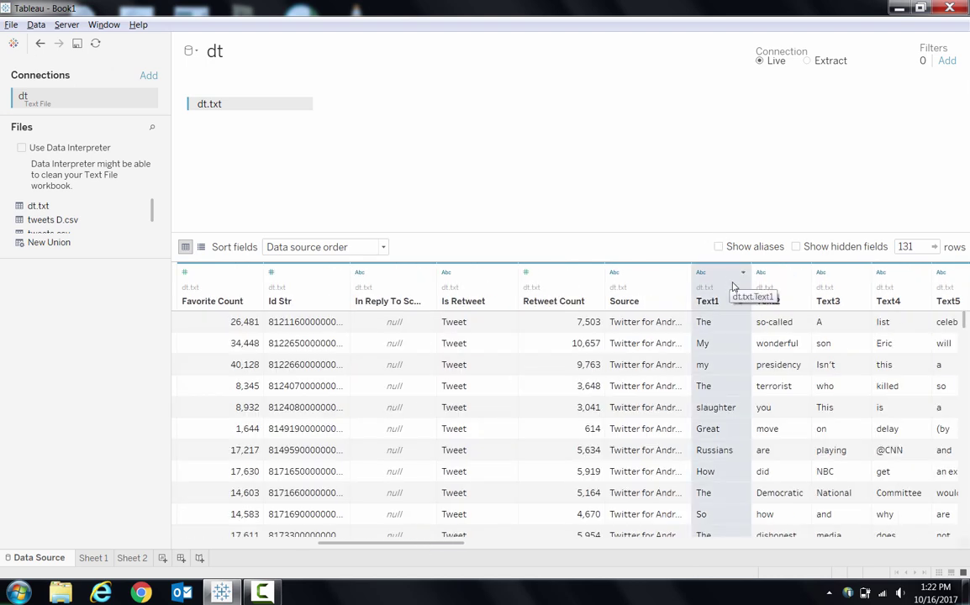
{"action": "scroll", "coordinate": [733, 287], "scroll_direction": "left", "scroll_amount": 10}
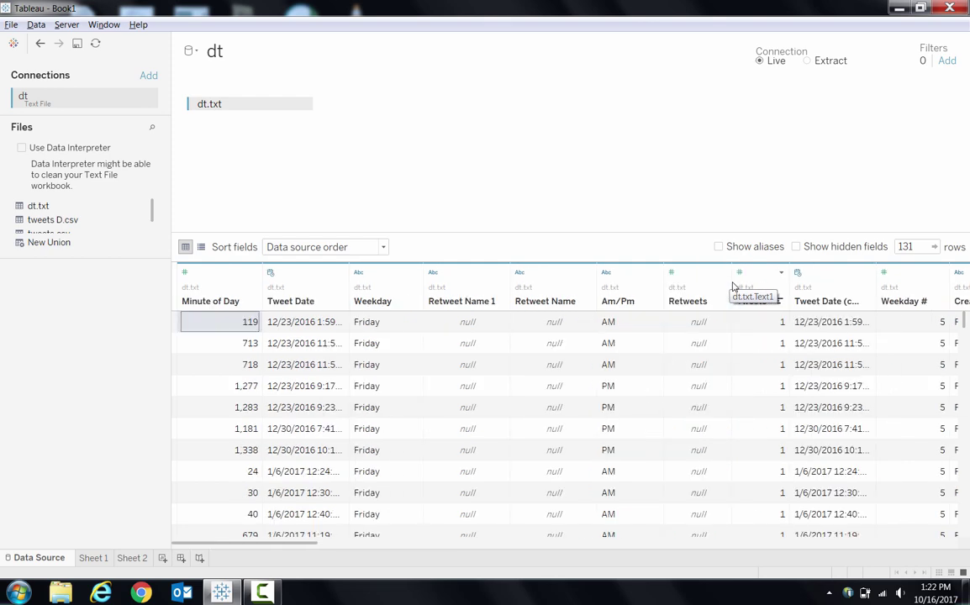
{"action": "left_click", "coordinate": [837, 471]}
{"action": "key", "text": "Right"}
{"action": "key", "text": "Right"}
{"action": "key", "text": "Right"}
{"action": "key", "text": "Right"}
{"action": "key", "text": "Right"}
{"action": "key", "text": "Right"}
{"action": "key", "text": "Right"}
{"action": "key", "text": "Right"}
{"action": "key", "text": "Right"}
{"action": "key", "text": "Right"}
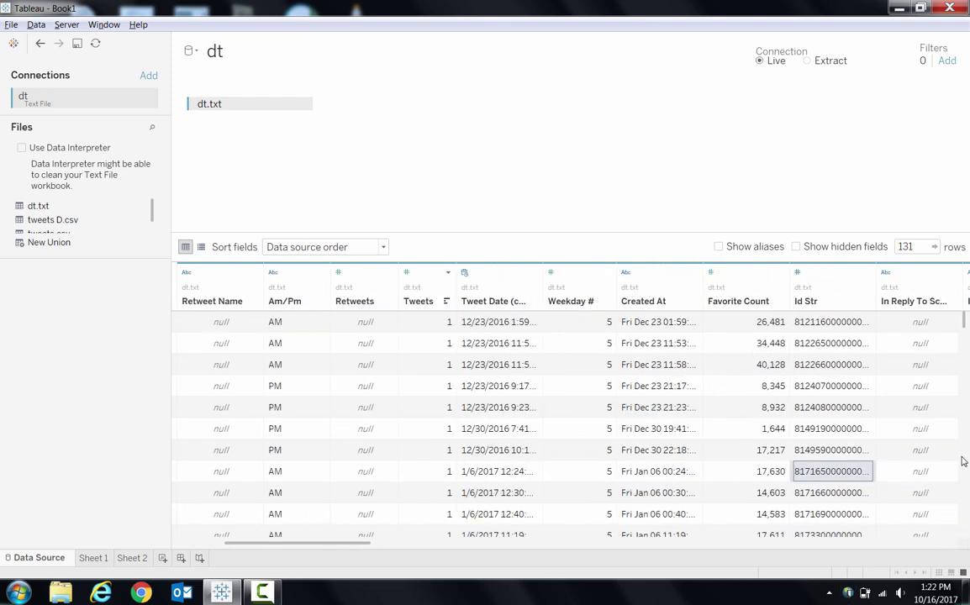
{"action": "key", "text": "Left"}
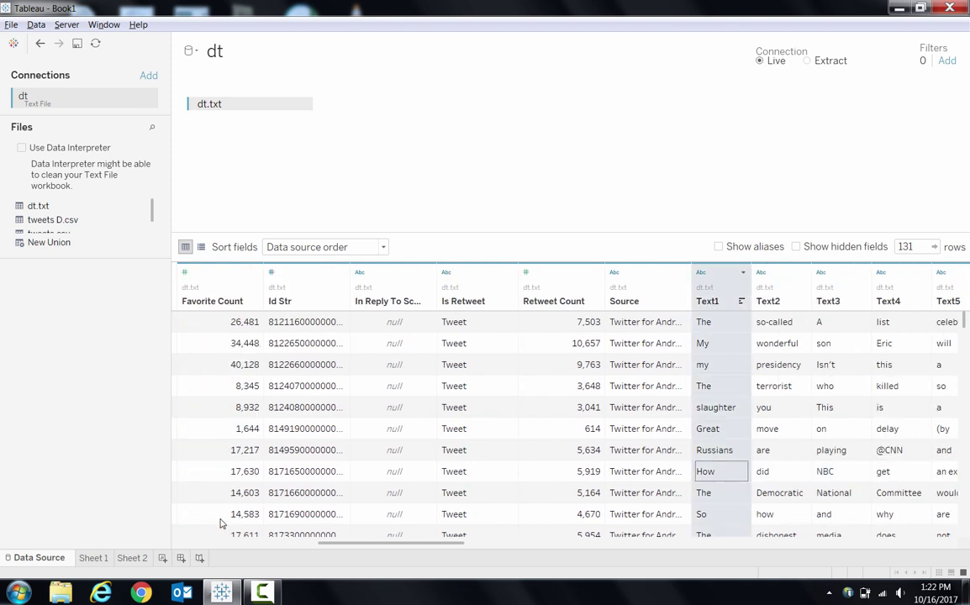
- Pivot the selected Text1–Text42 word columns into rows
{"action": "left_click_drag", "start_coordinate": [449, 548], "coordinate": [967, 553]}
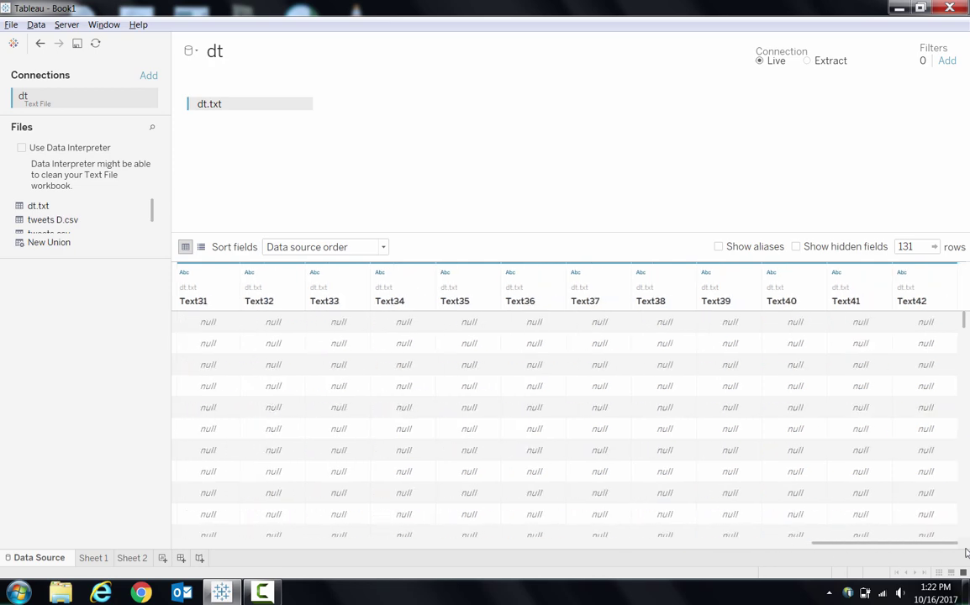
{"action": "left_click", "coordinate": [934, 286], "text": "shift"}
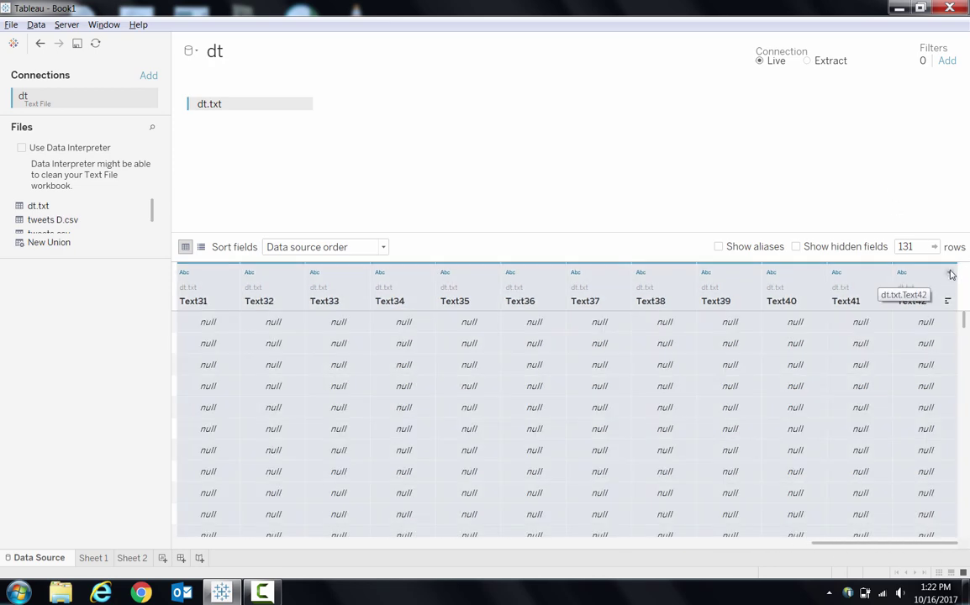
{"action": "left_click", "coordinate": [952, 273]}
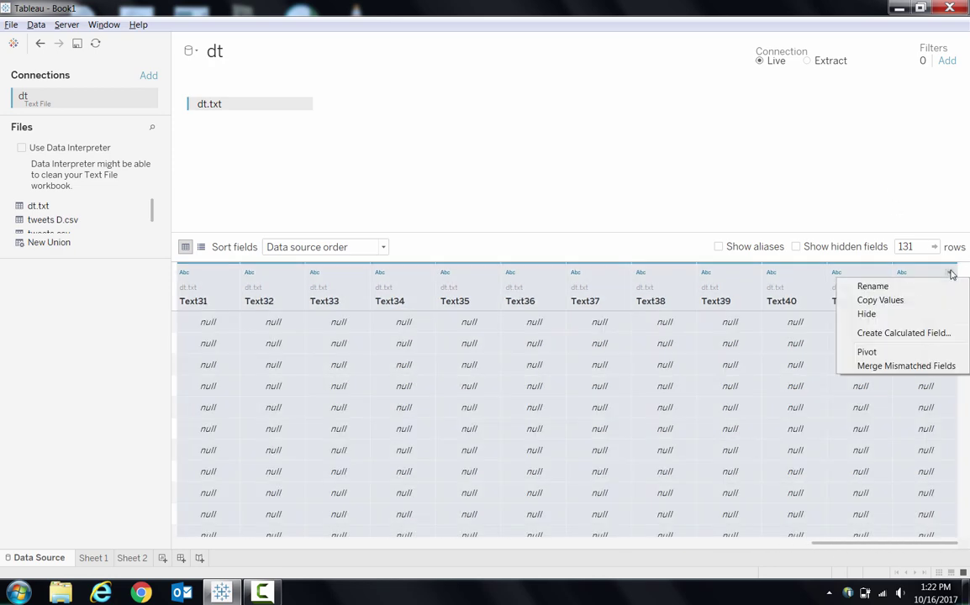
{"action": "left_click", "coordinate": [913, 353]}
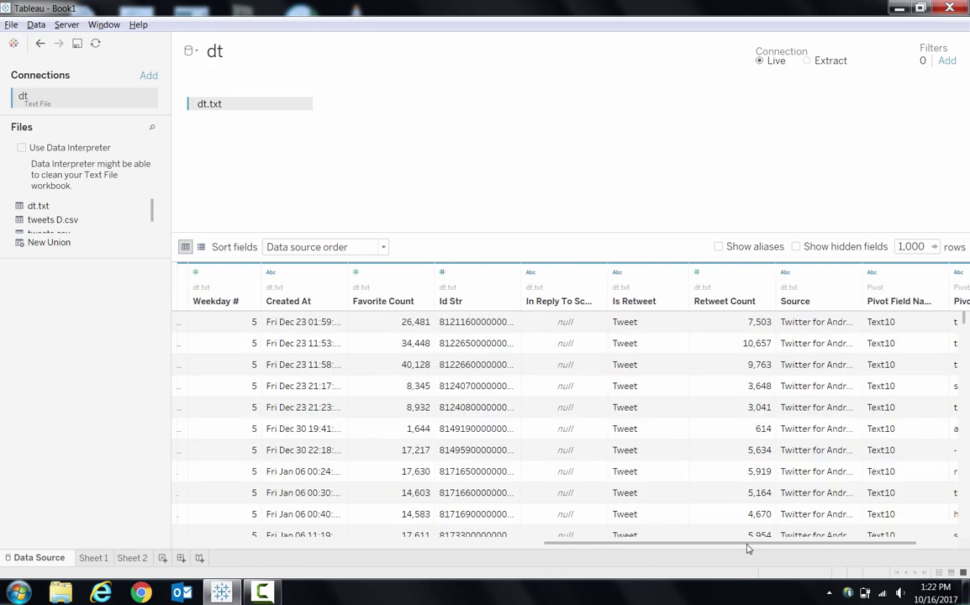
- Rename the Pivot Field Values column to 'Actual Text'
{"action": "left_click_drag", "start_coordinate": [748, 548], "coordinate": [381, 569]}
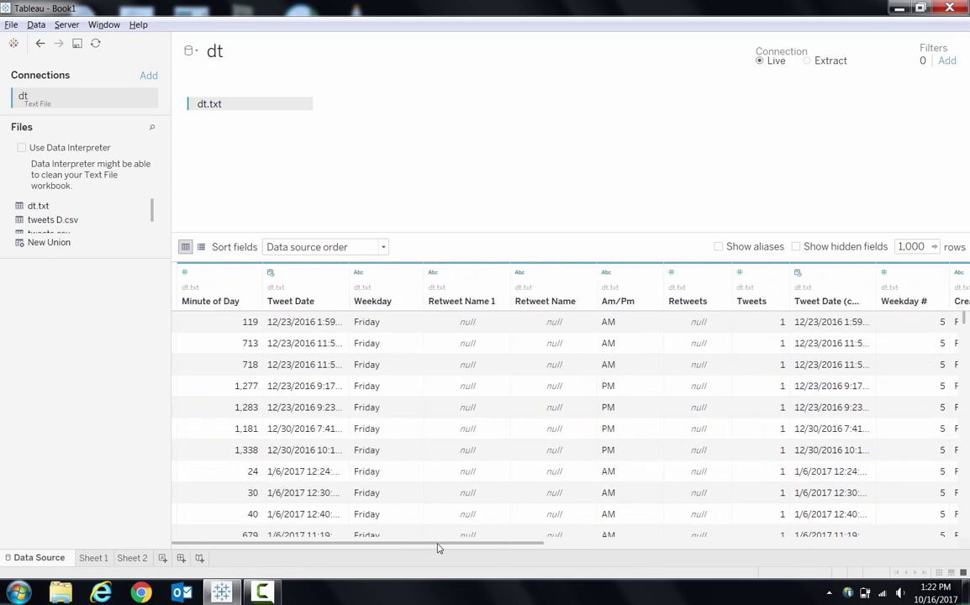
{"action": "left_click_drag", "start_coordinate": [437, 548], "coordinate": [951, 538]}
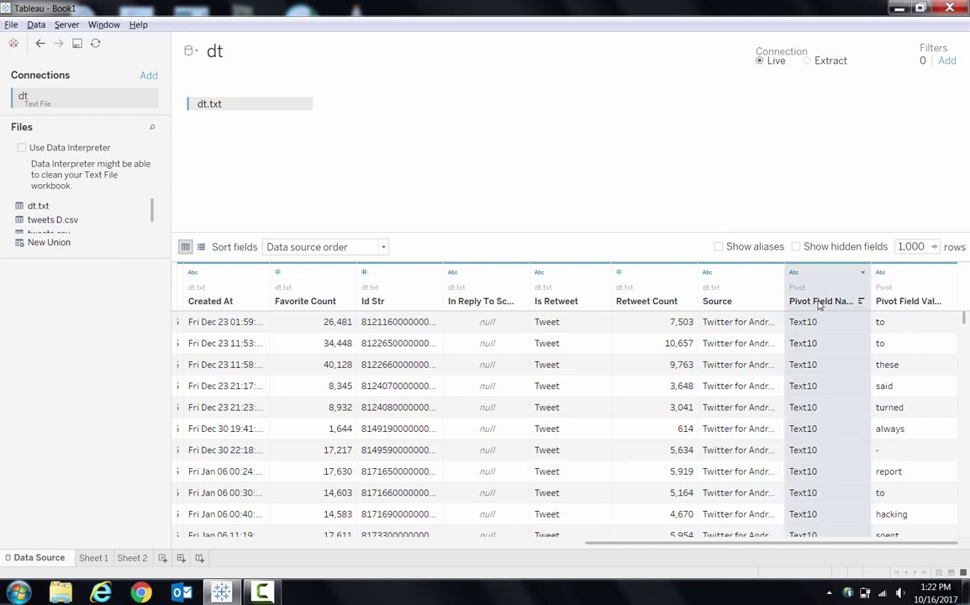
{"action": "right_click", "coordinate": [893, 300]}
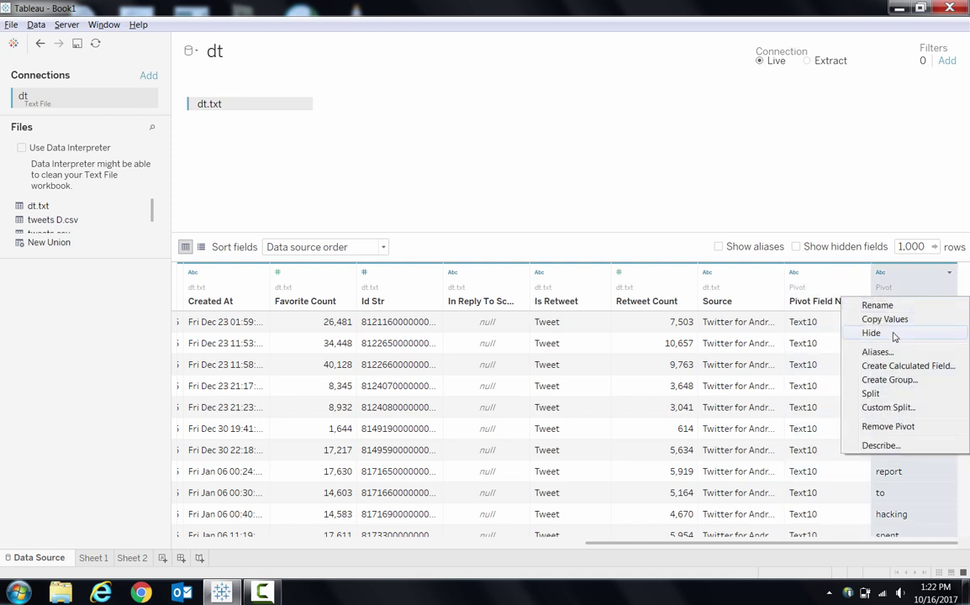
{"action": "left_click", "coordinate": [878, 306]}
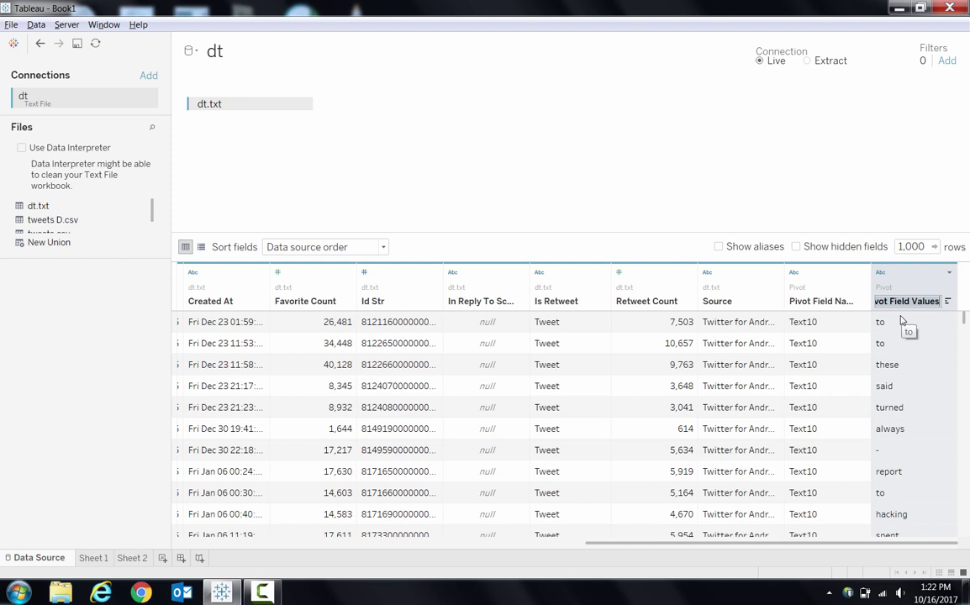
{"action": "type", "text": "Actual Text"}
{"action": "key", "text": "Return"}
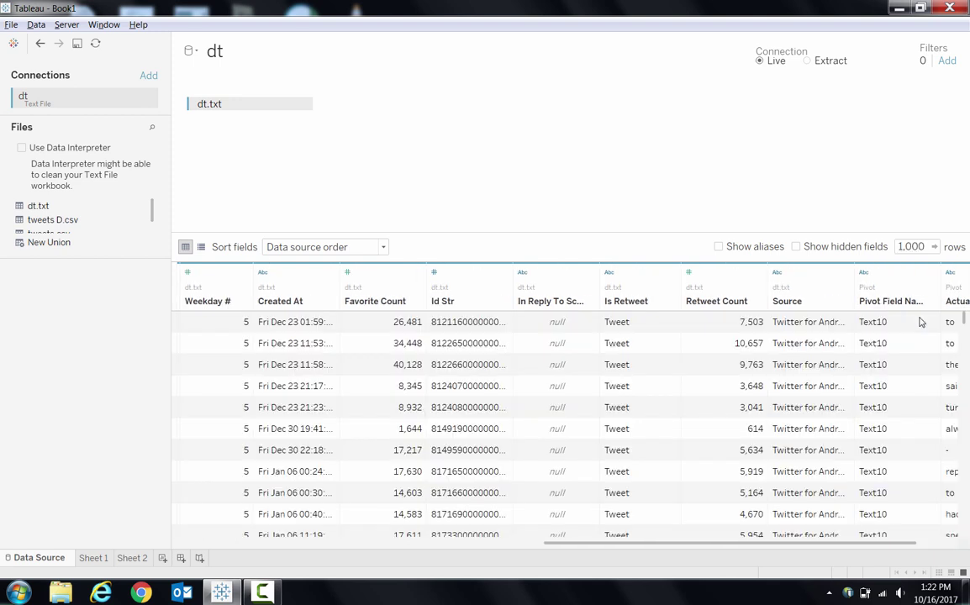
- On new Sheet 3, filter Actual Text to the top words by count using the top parameter
{"action": "left_click", "coordinate": [162, 558]}
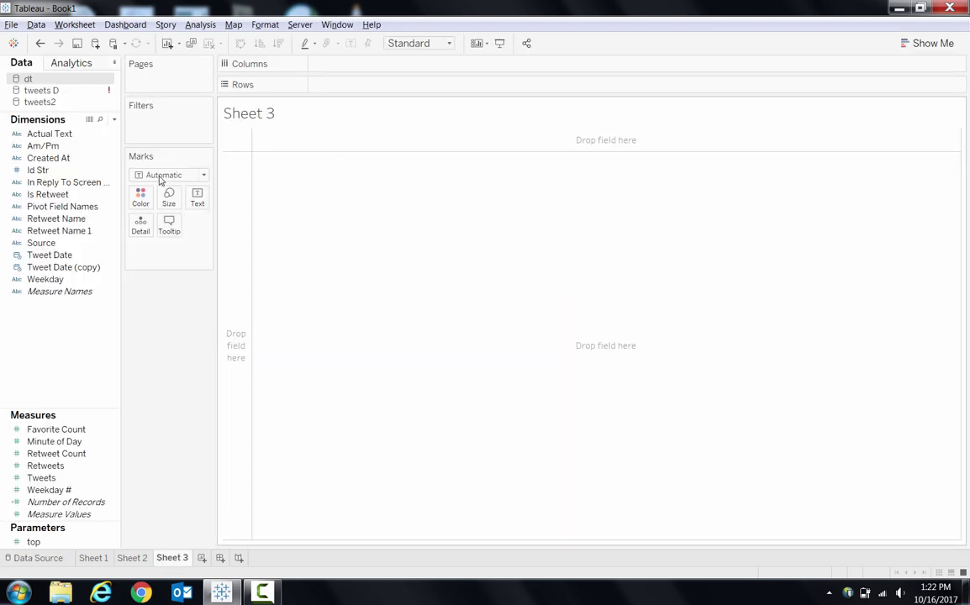
{"action": "left_click", "coordinate": [60, 136]}
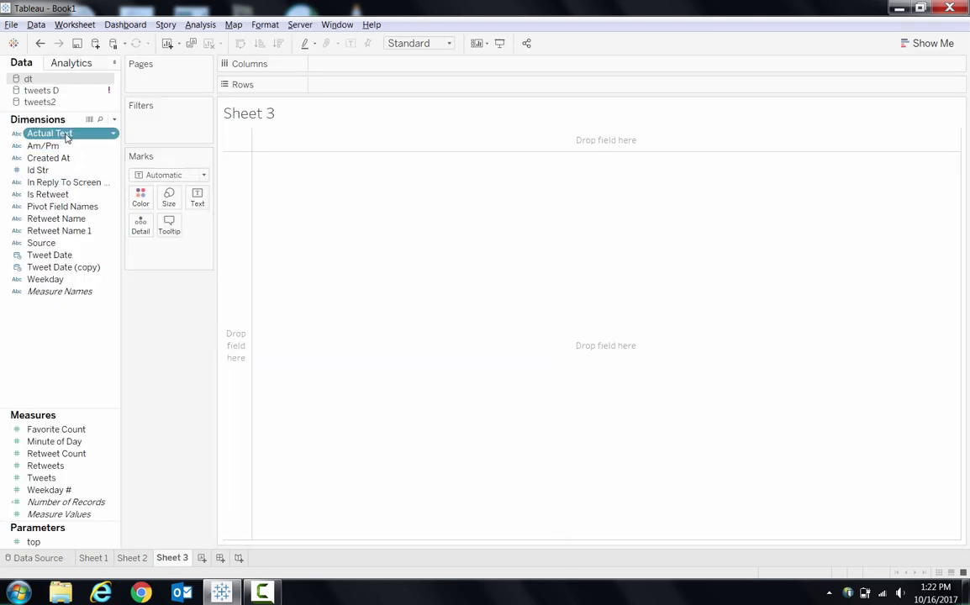
{"action": "left_click_drag", "start_coordinate": [63, 136], "coordinate": [149, 116]}
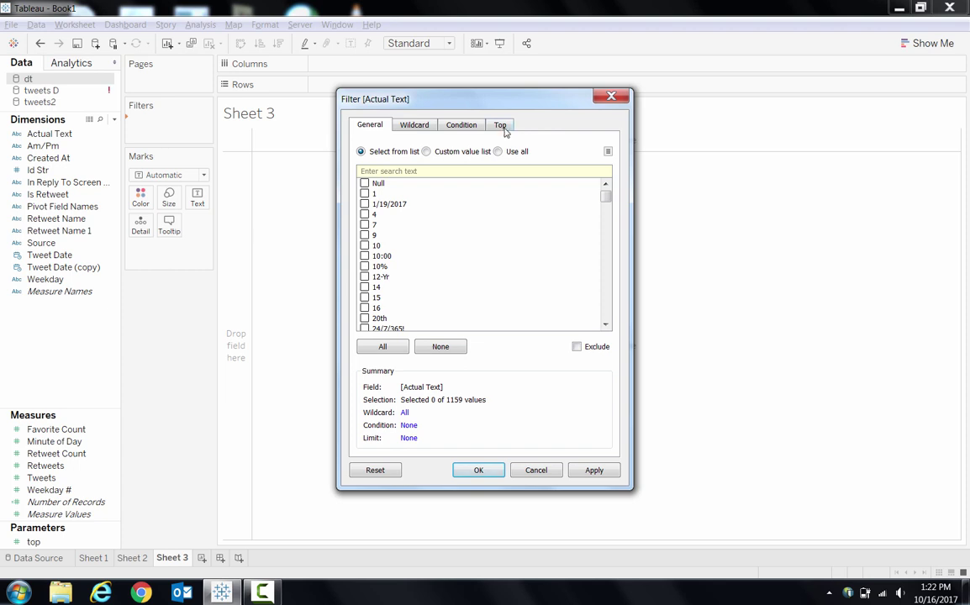
{"action": "left_click", "coordinate": [502, 129]}
{"action": "left_click", "coordinate": [375, 166]}
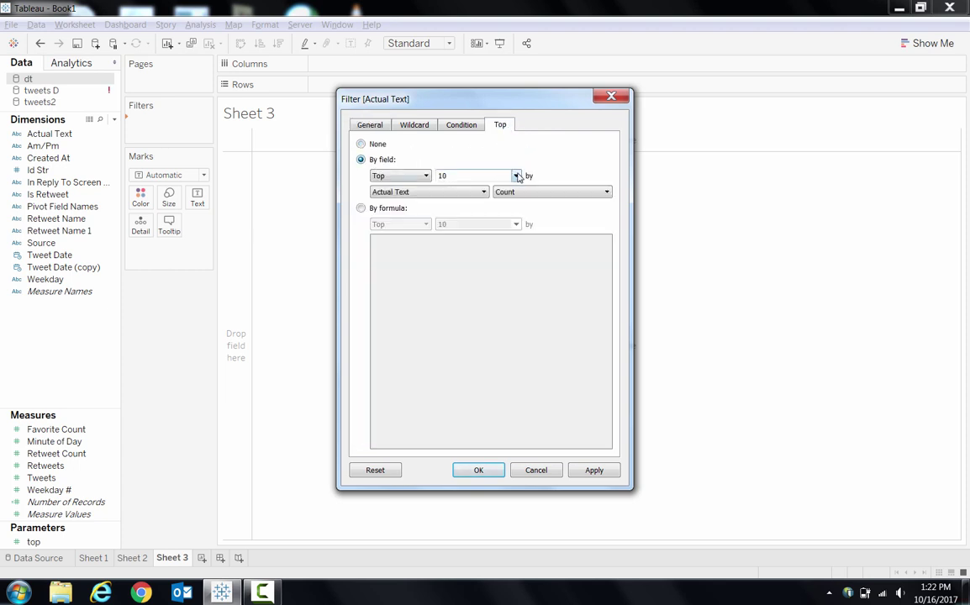
{"action": "left_click", "coordinate": [516, 176]}
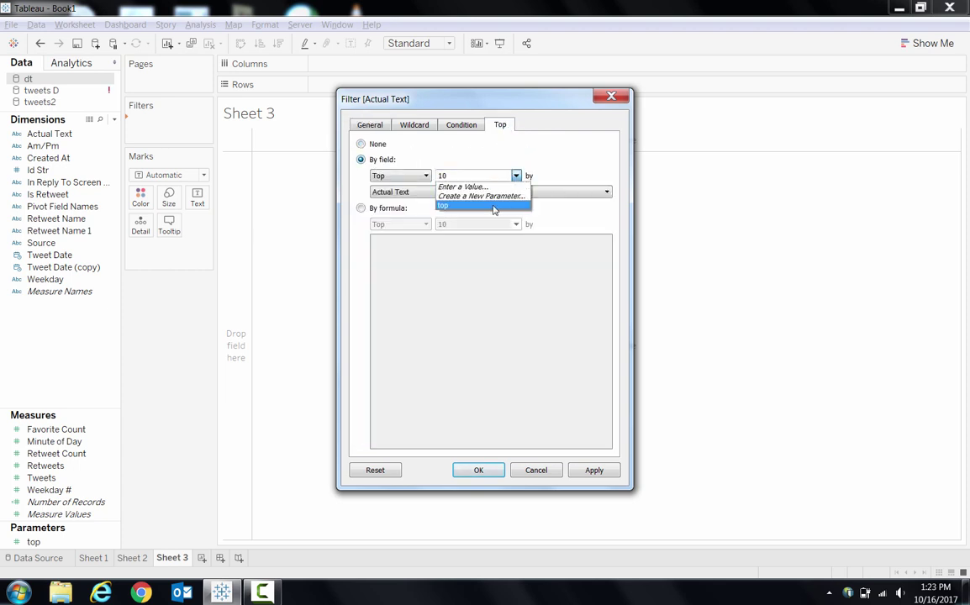
{"action": "left_click", "coordinate": [495, 206]}
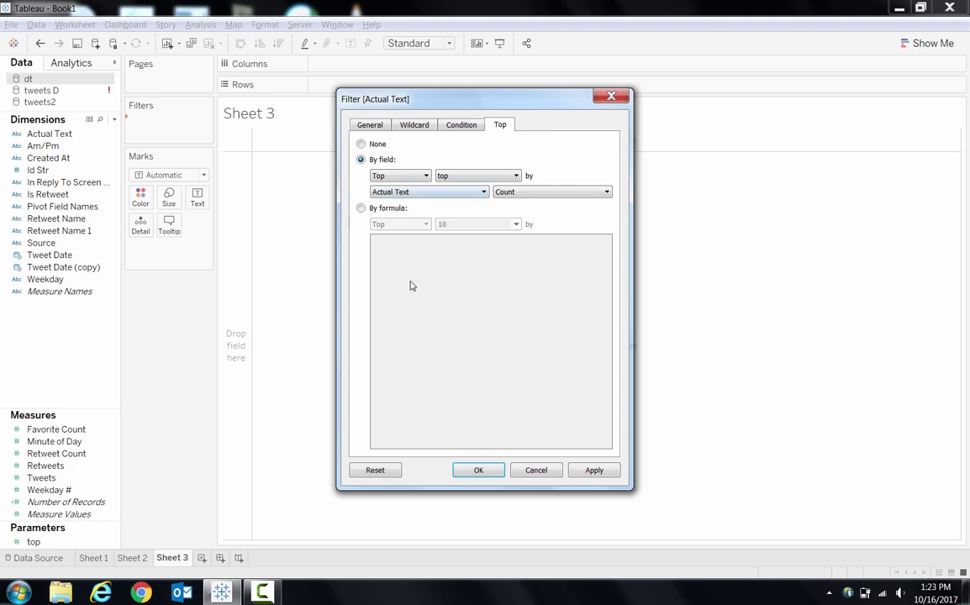
{"action": "left_click", "coordinate": [476, 468]}
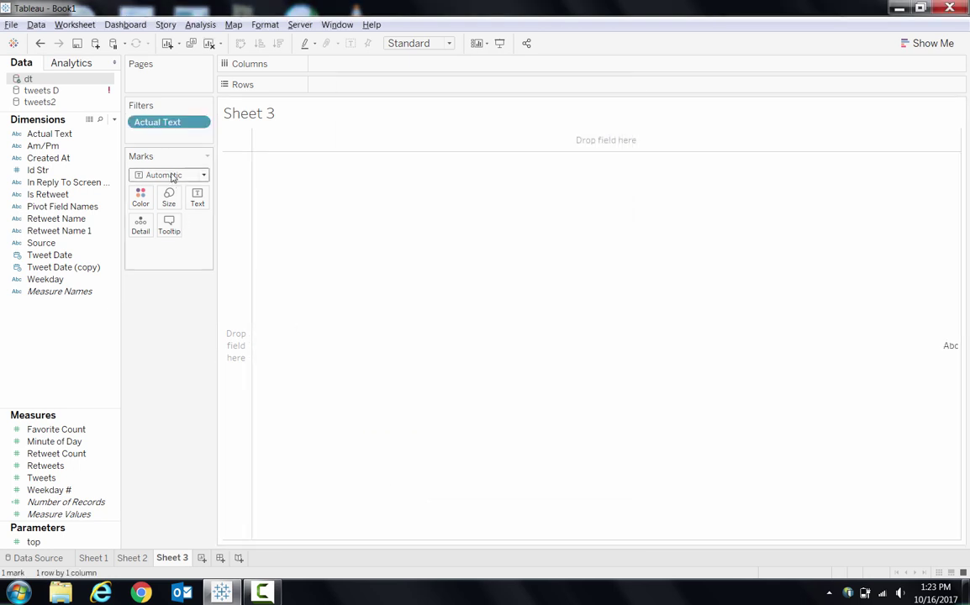
- Chart Actual Text by Number of Records as single-colour packed bubbles
{"action": "left_click", "coordinate": [77, 254]}
{"action": "left_click", "coordinate": [75, 196]}
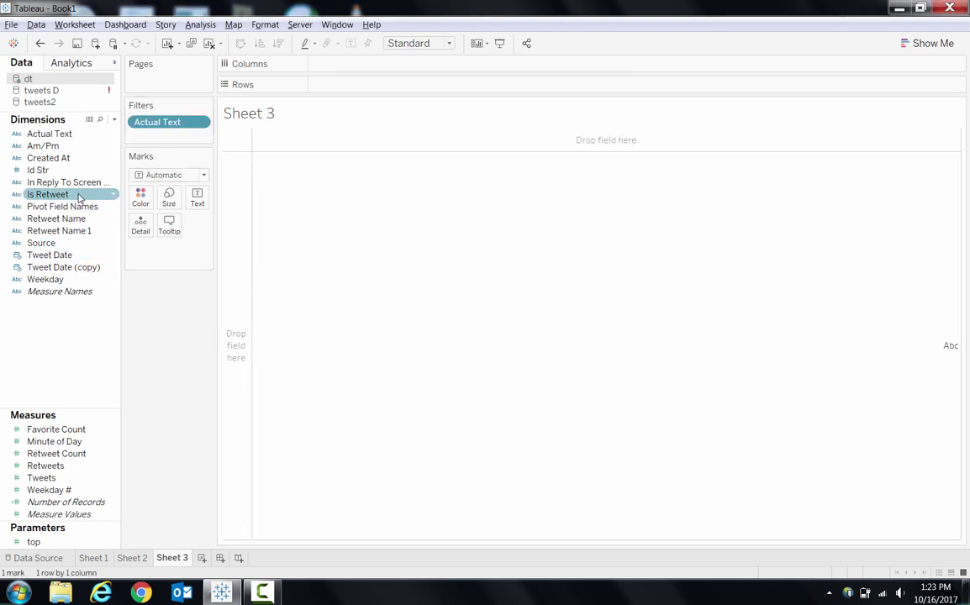
{"action": "left_click", "coordinate": [59, 133]}
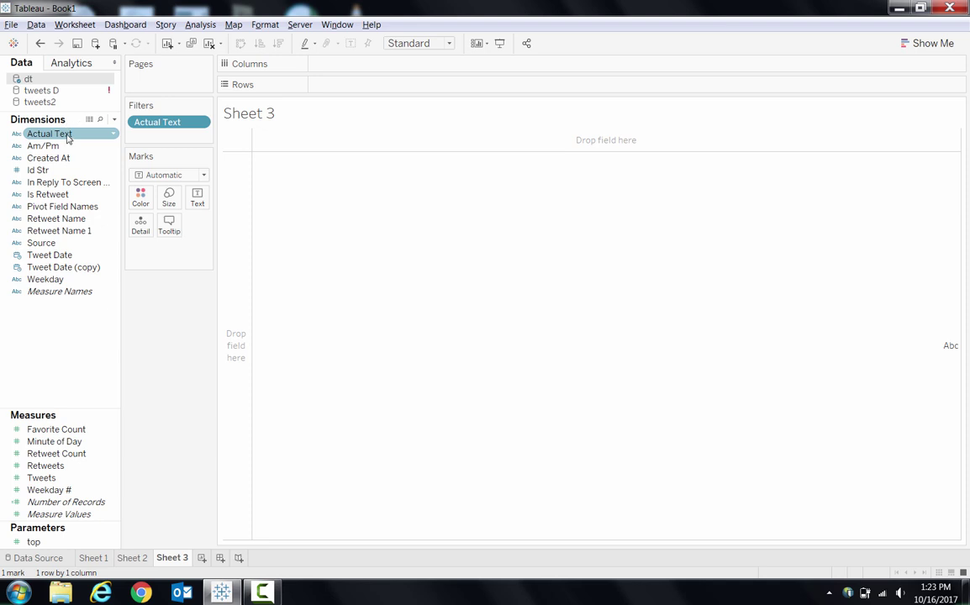
{"action": "left_click", "coordinate": [81, 503], "text": "ctrl"}
{"action": "left_click", "coordinate": [928, 43]}
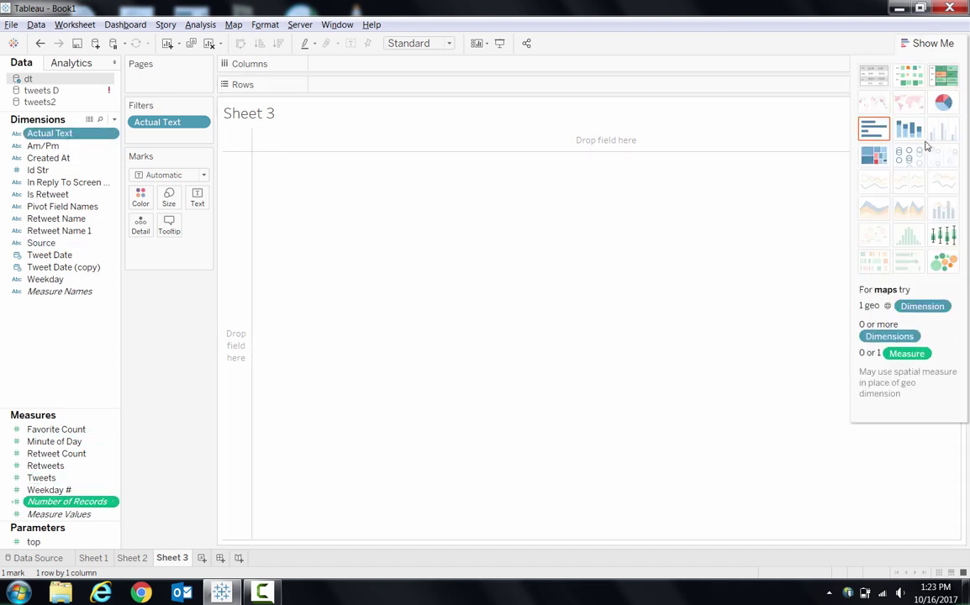
{"action": "left_click", "coordinate": [943, 262]}
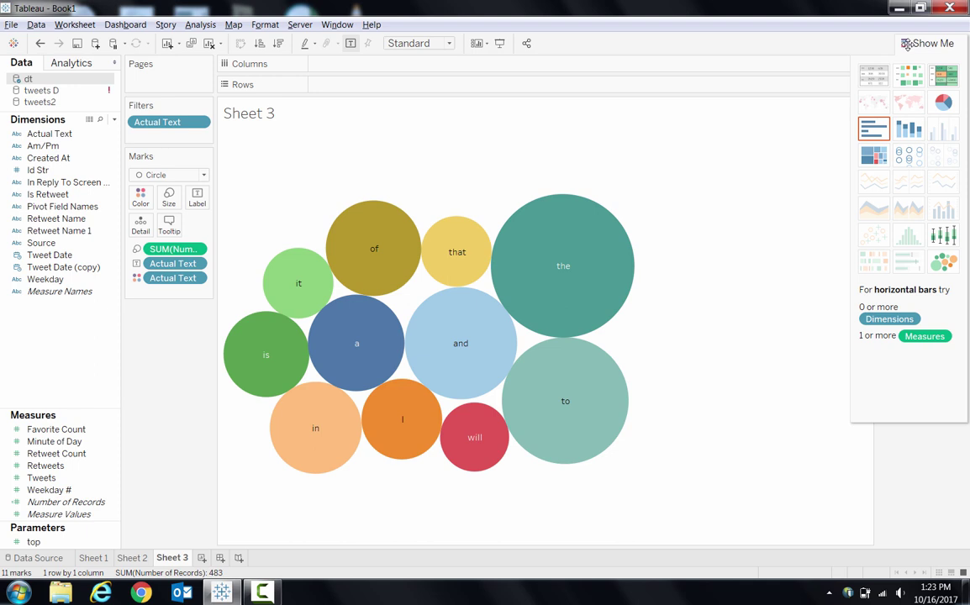
{"action": "left_click", "coordinate": [907, 43]}
{"action": "left_click_drag", "start_coordinate": [172, 277], "coordinate": [235, 260]}
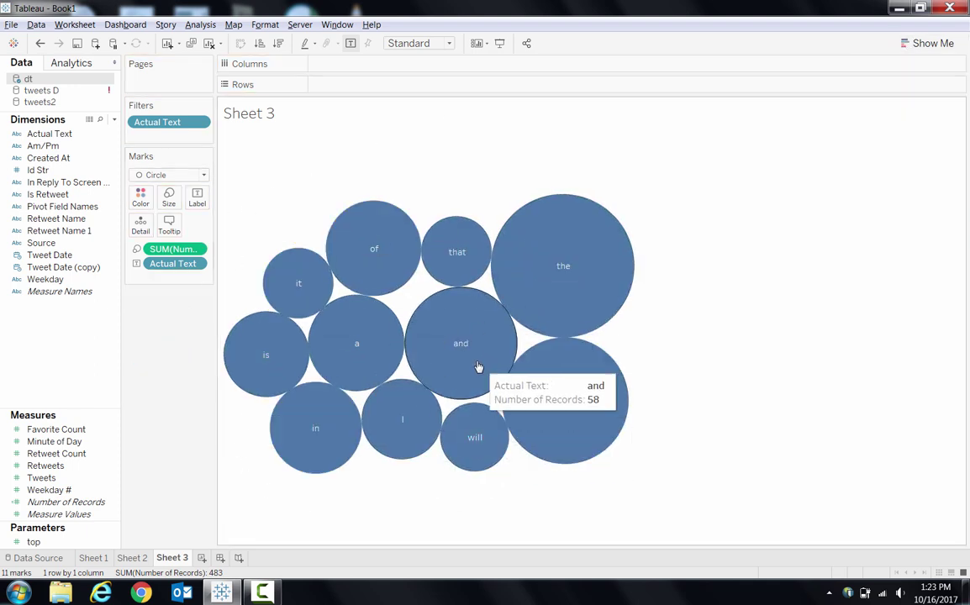
{"action": "left_click", "coordinate": [95, 558]}
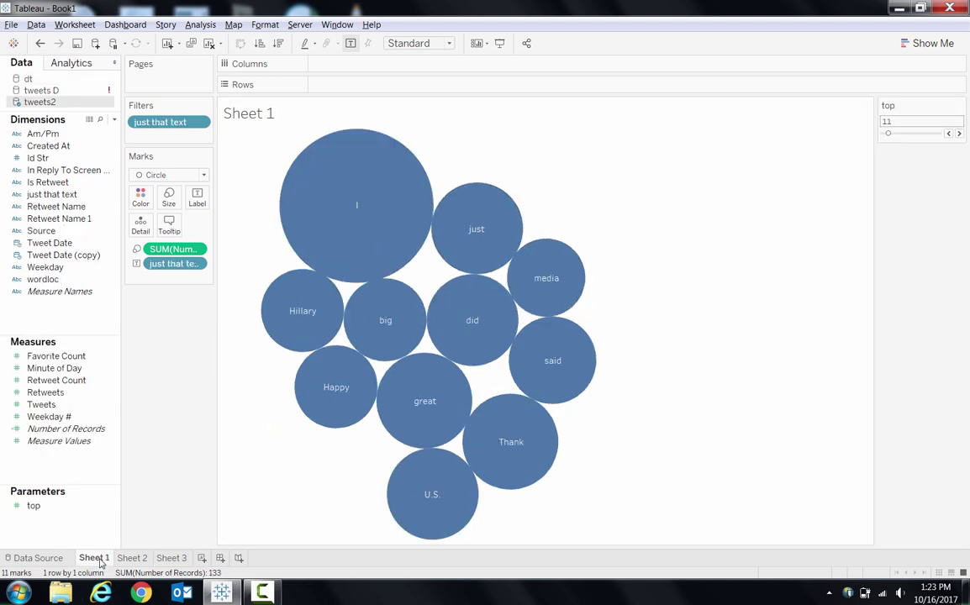
- Copy the full stopword list from Sheet 1's word filter without changing it
{"action": "left_click", "coordinate": [201, 123]}
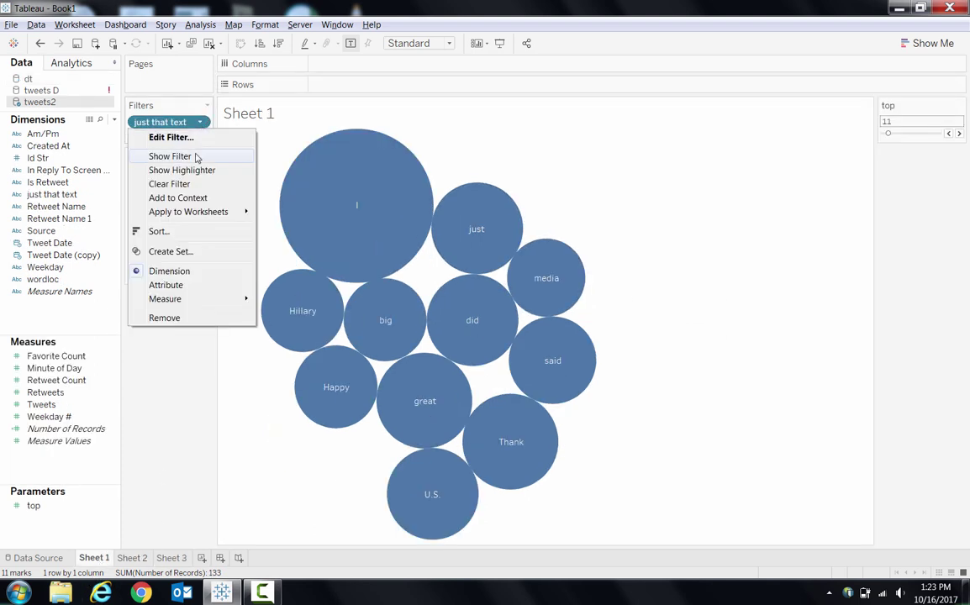
{"action": "left_click", "coordinate": [195, 138]}
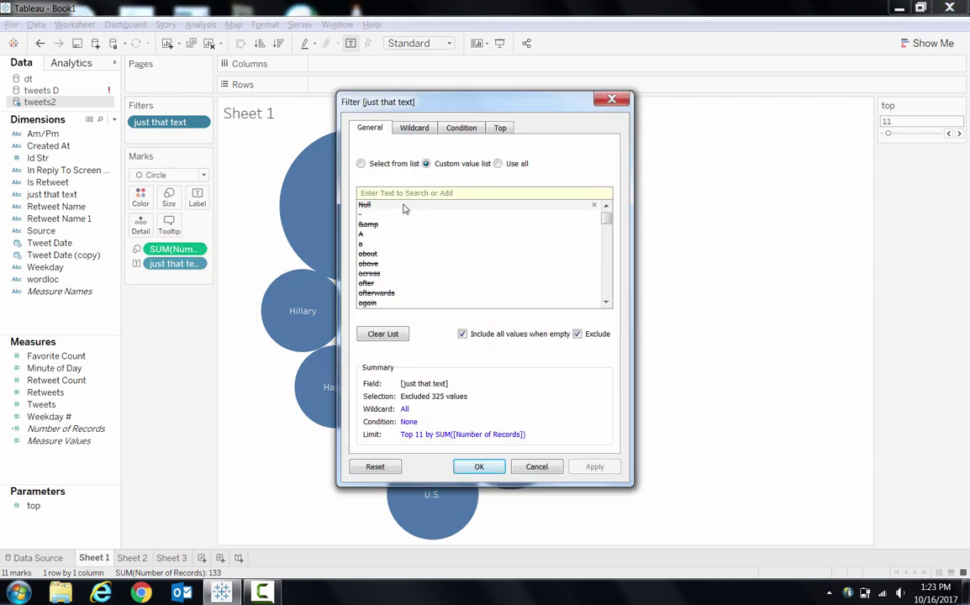
{"action": "left_click", "coordinate": [405, 205]}
{"action": "key", "text": "ctrl+a"}
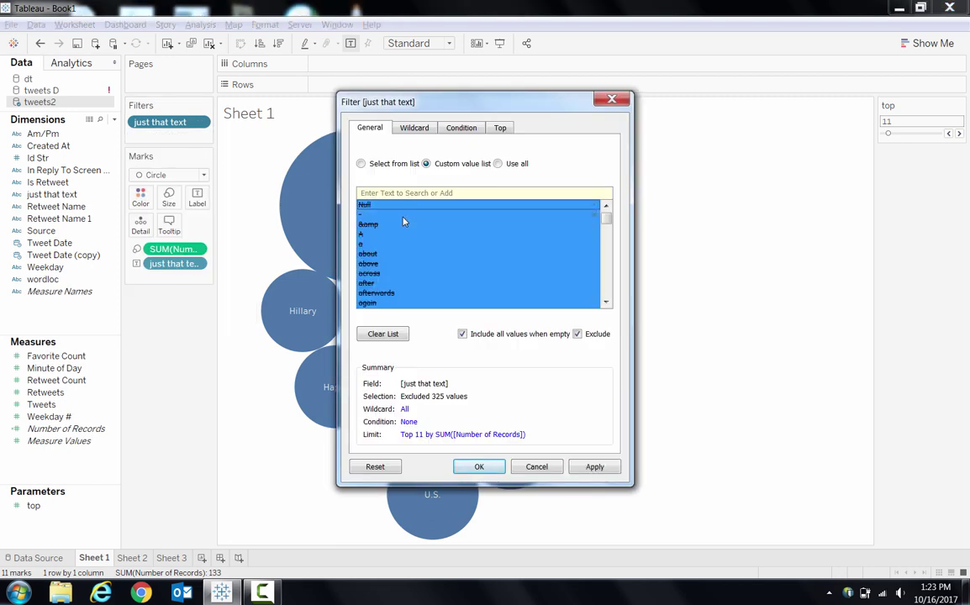
{"action": "left_click", "coordinate": [534, 468]}
{"action": "left_click", "coordinate": [174, 558]}
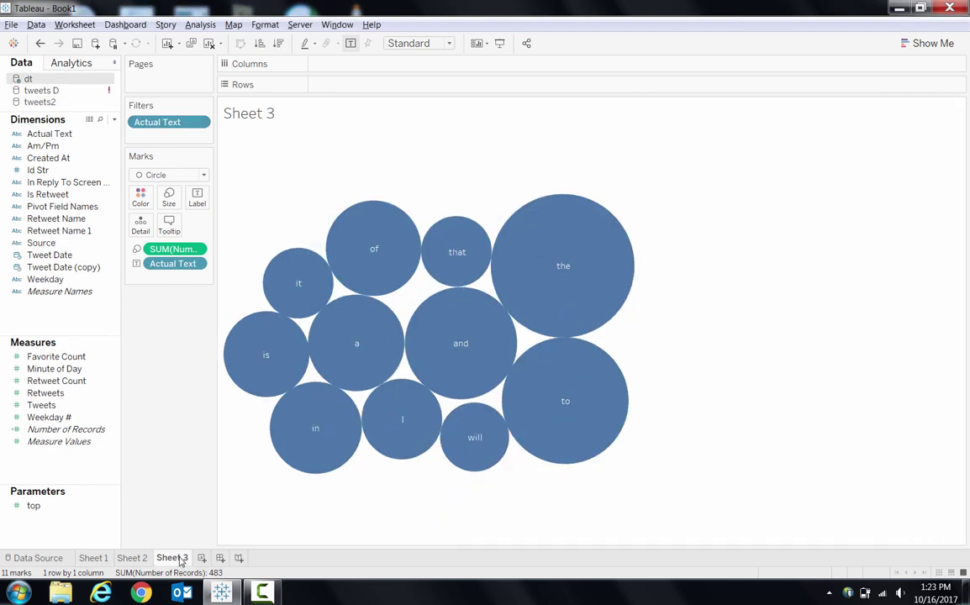
- Paste the 325 stopwords as a custom value list excluded from Sheet 3's Actual Text filter
{"action": "left_click", "coordinate": [200, 123]}
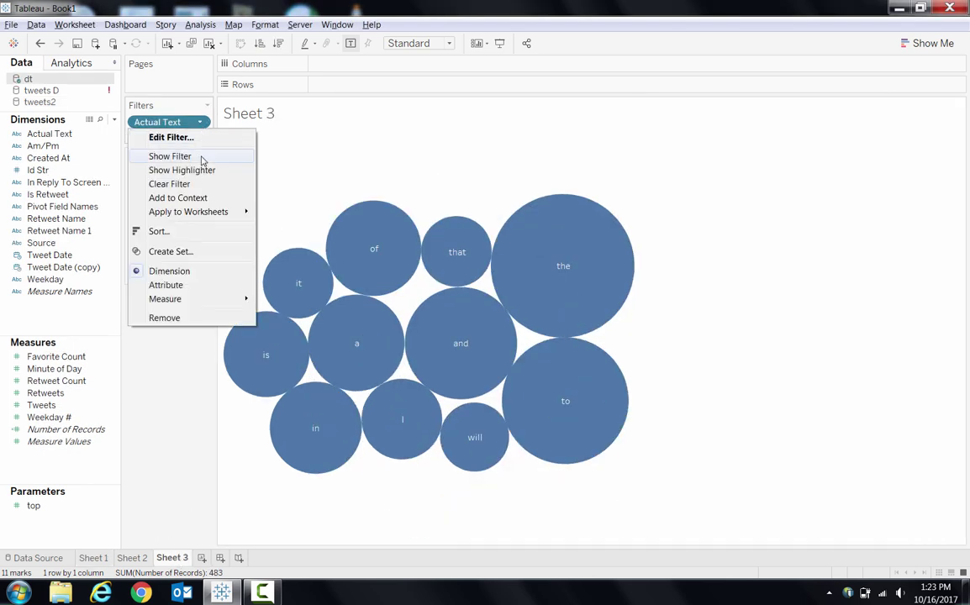
{"action": "left_click", "coordinate": [202, 139]}
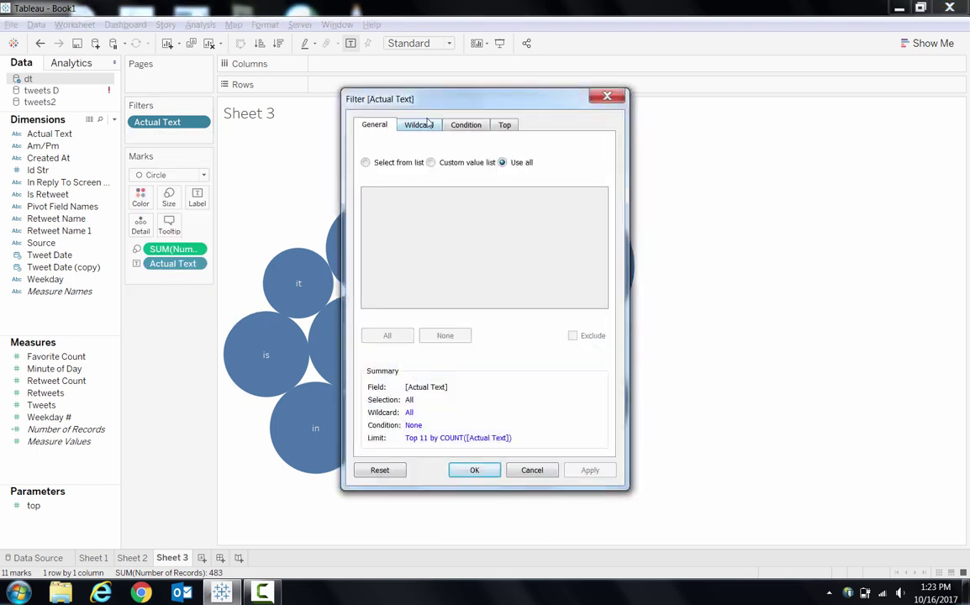
{"action": "left_click", "coordinate": [431, 162]}
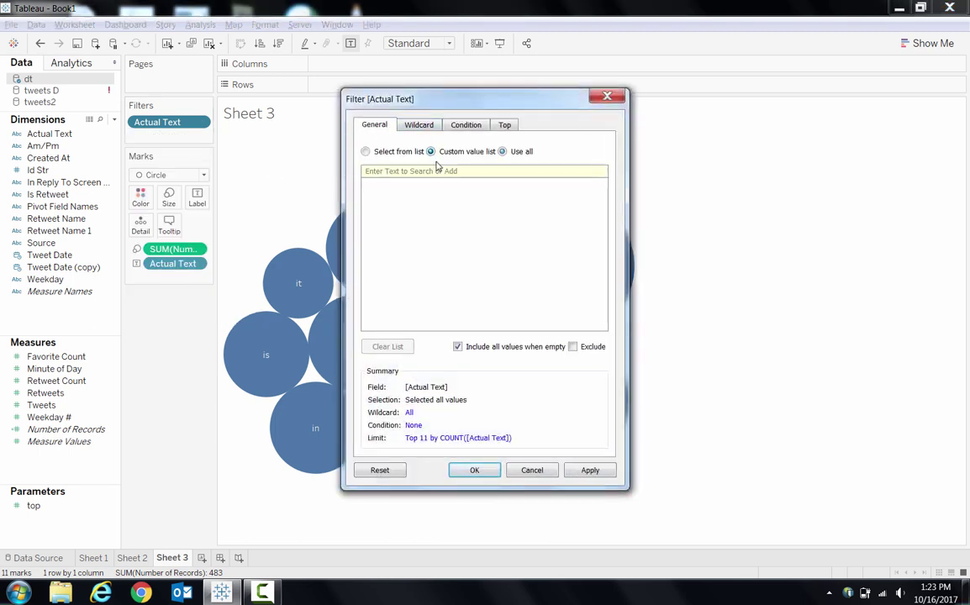
{"action": "key", "text": "ctrl+v"}
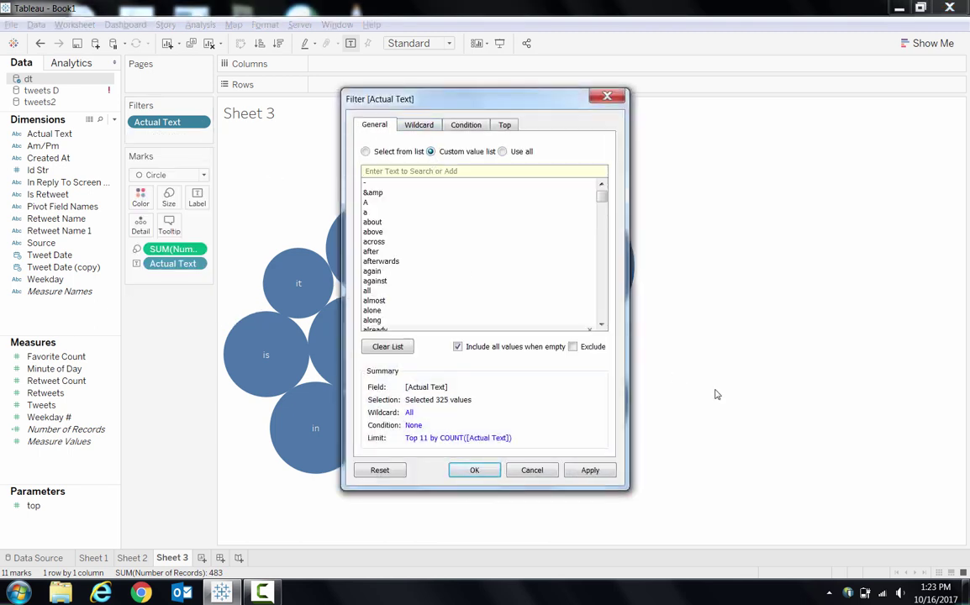
{"action": "left_click", "coordinate": [573, 346]}
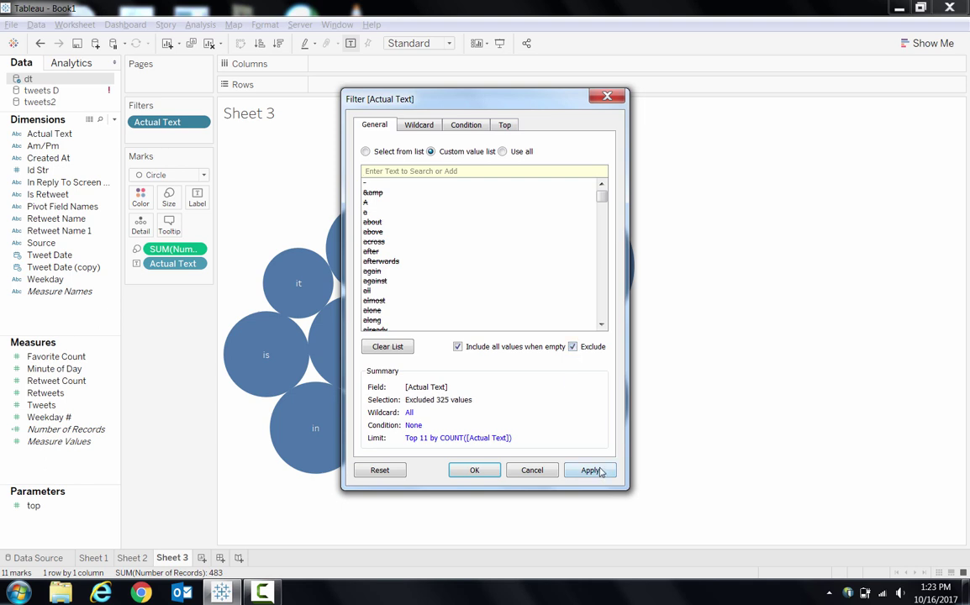
{"action": "left_click", "coordinate": [592, 471]}
{"action": "left_click", "coordinate": [475, 470]}
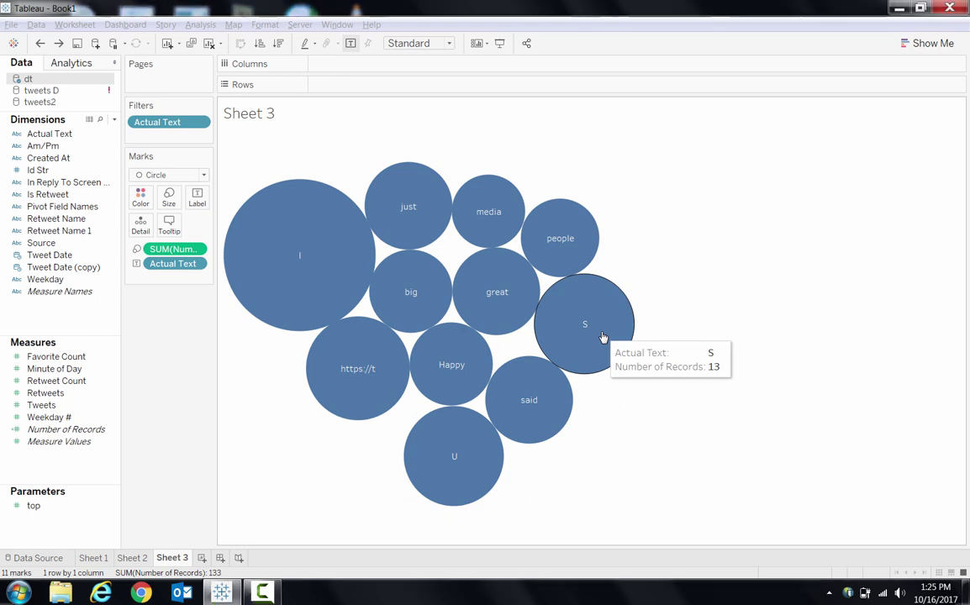
{"action": "right_click", "coordinate": [602, 337]}
{"action": "left_click", "coordinate": [462, 481]}
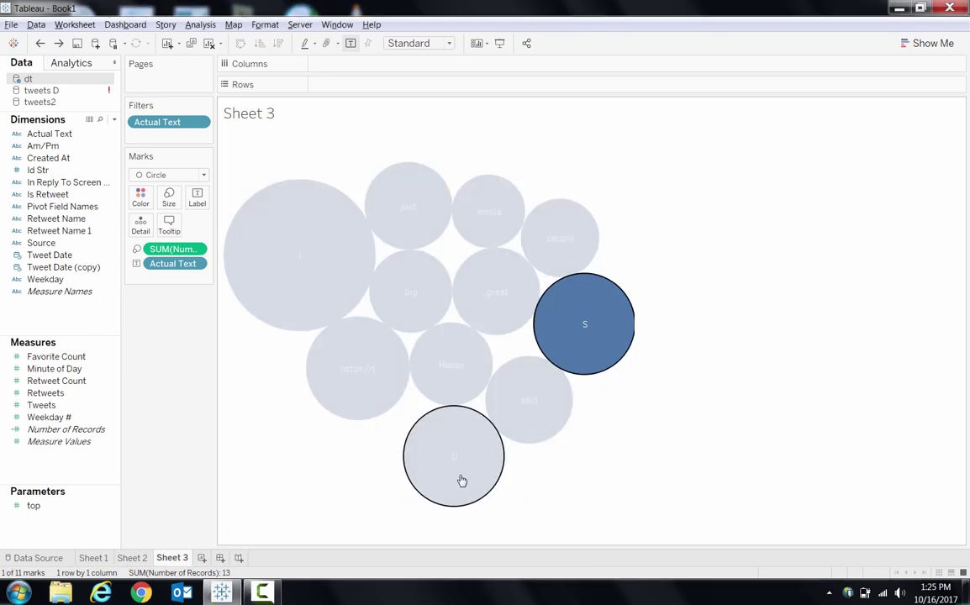
{"action": "left_click", "coordinate": [463, 479], "text": "ctrl"}
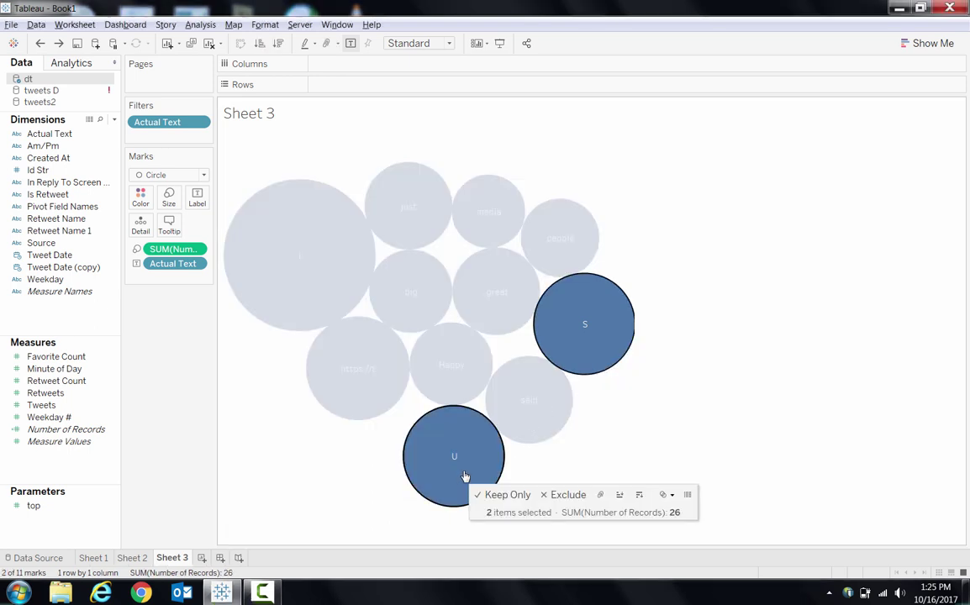
{"action": "left_click", "coordinate": [384, 359], "text": "ctrl"}
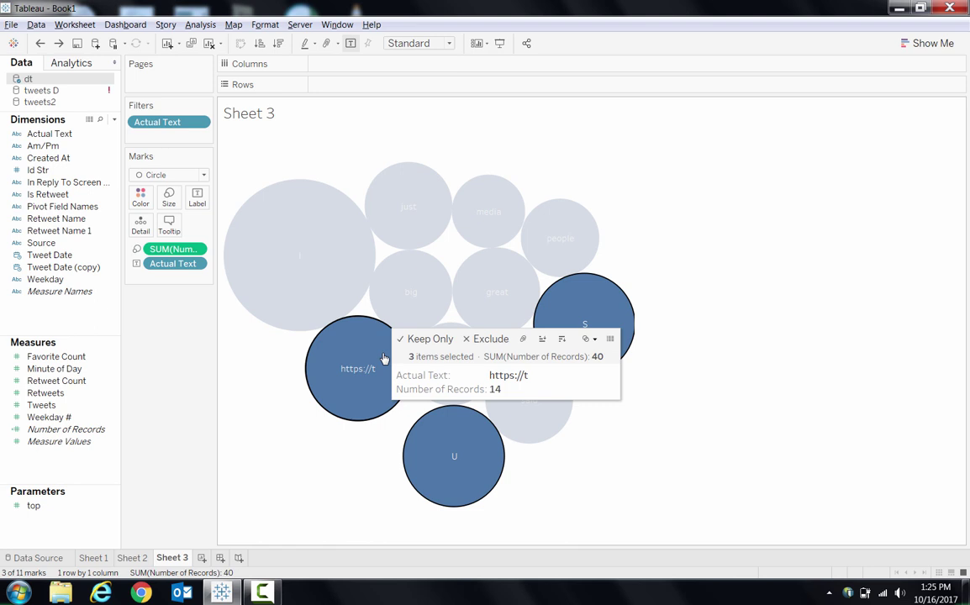
{"action": "left_click", "coordinate": [483, 339]}
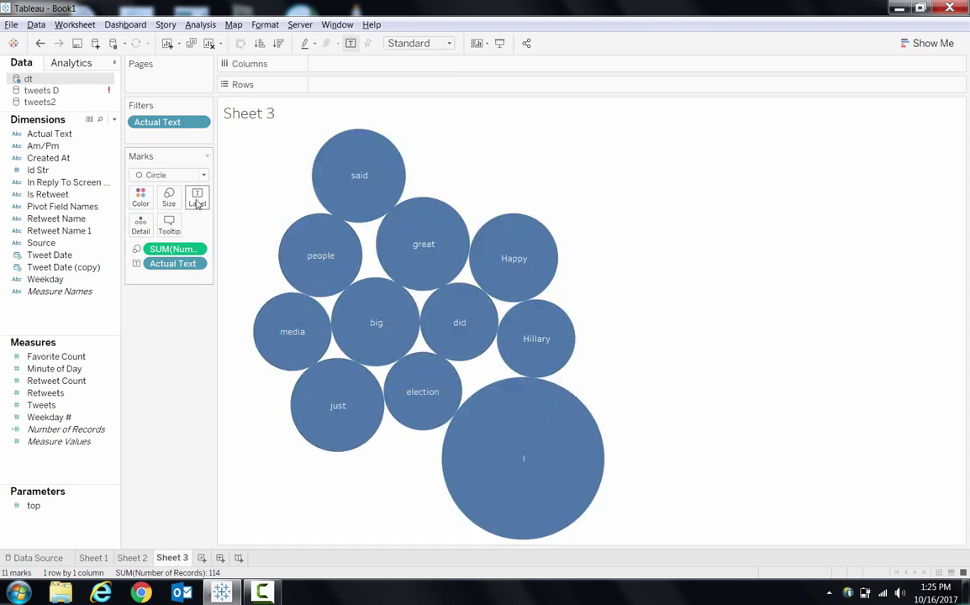
{"action": "left_click", "coordinate": [204, 174]}
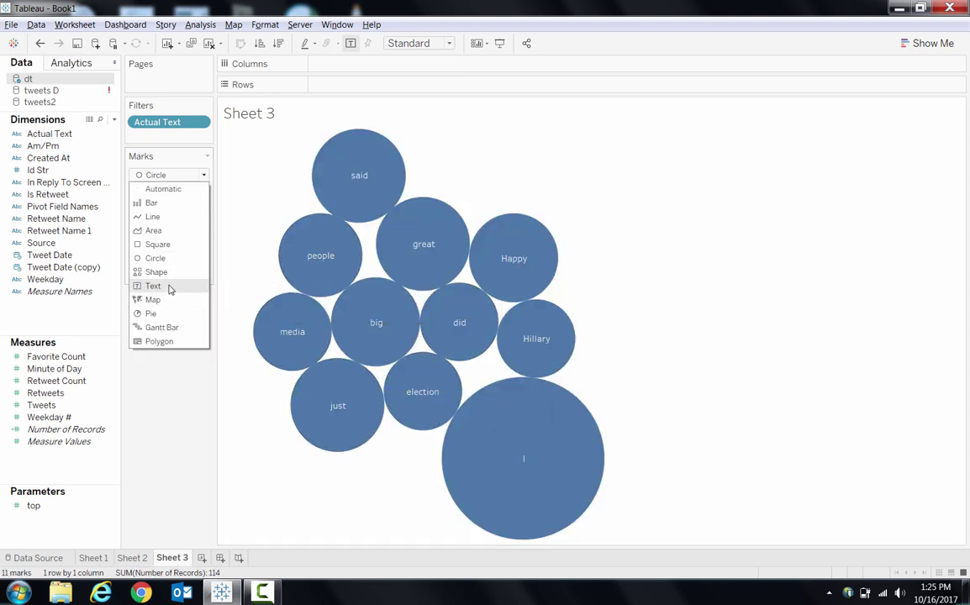
{"action": "left_click", "coordinate": [153, 286]}
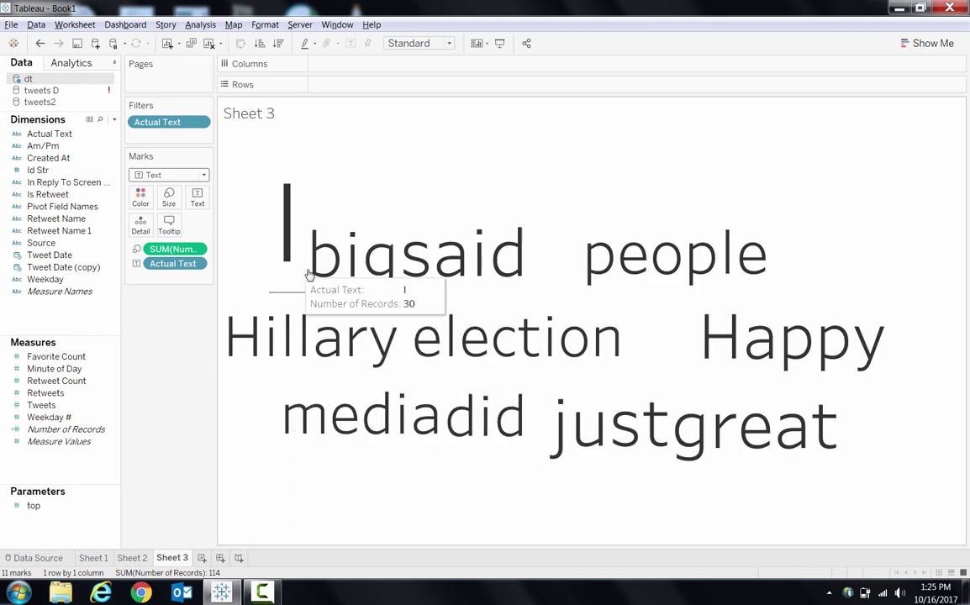